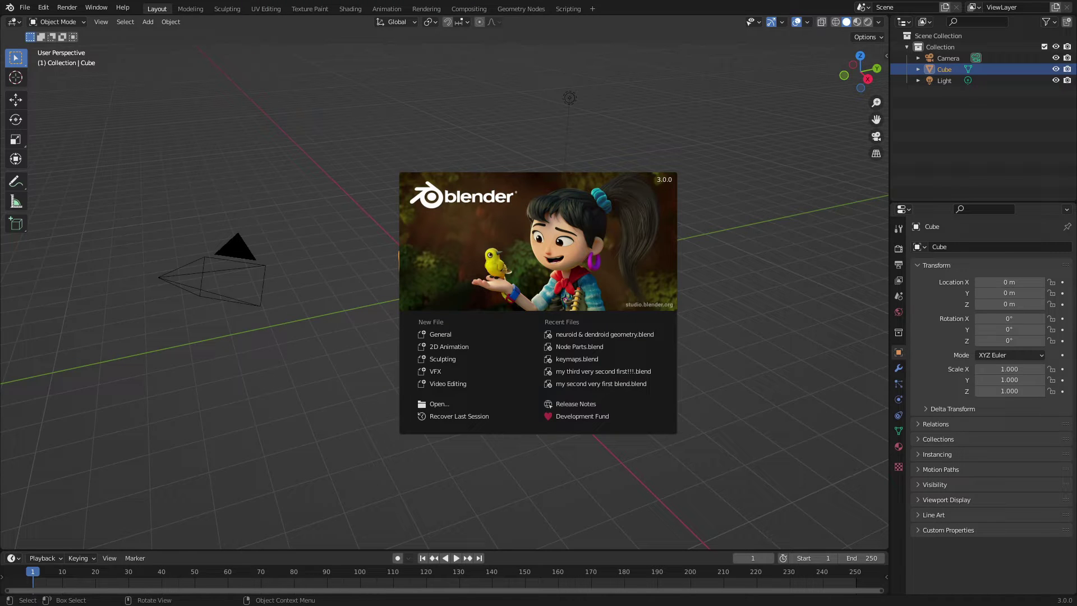
# Close the splash screen to reveal the default cube scene and zoom the viewport
pyautogui.click(316, 151)
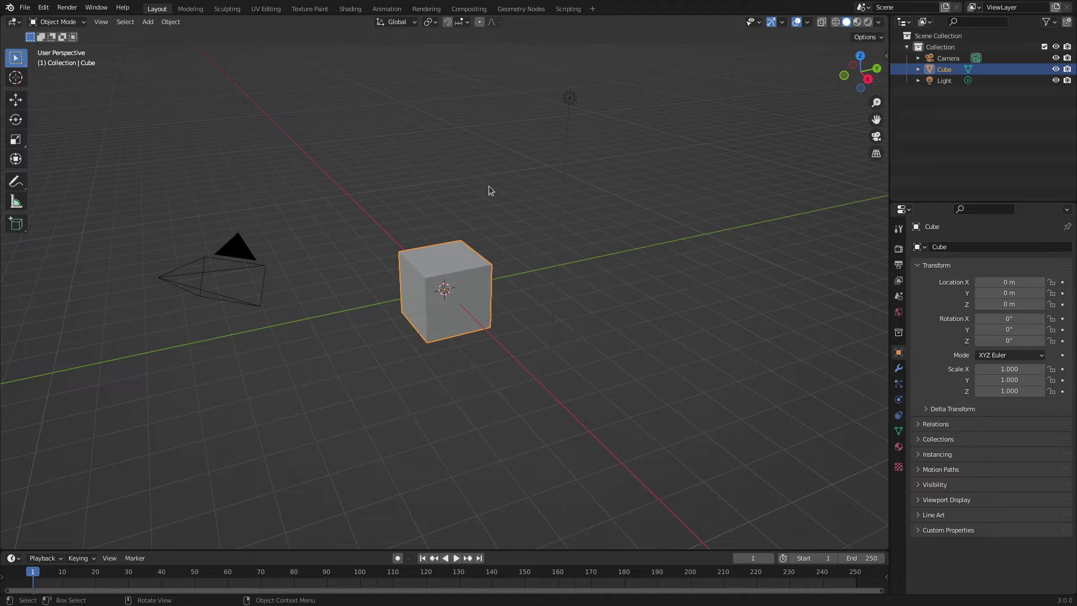
pyautogui.scroll(-4, 493, 188)
pyautogui.scroll(5, 500, 191)
pyautogui.scroll(-3, 499, 194)
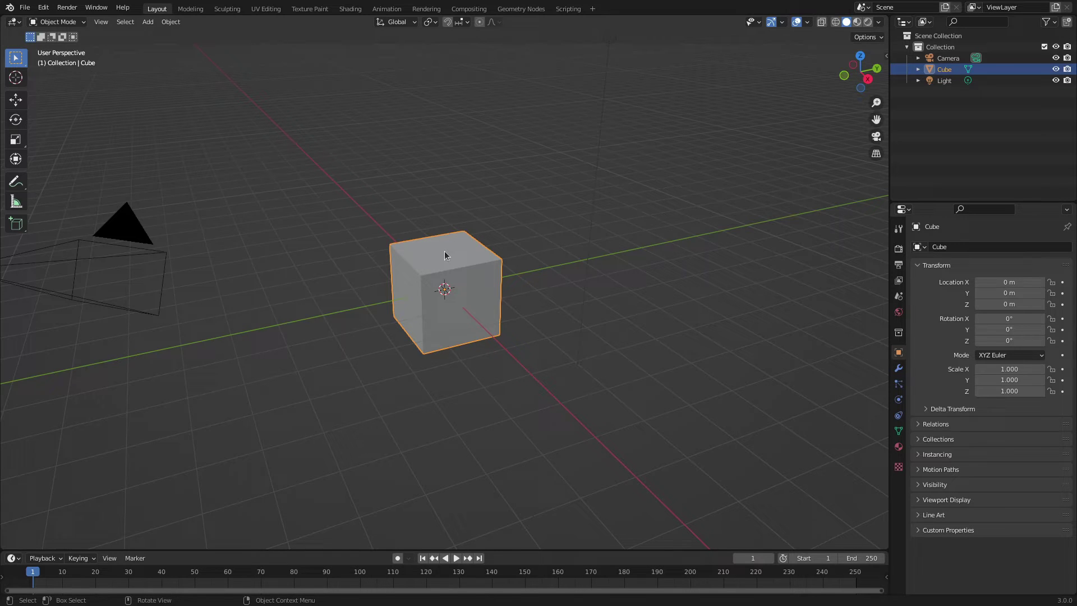
# Drag the cube to the upper right, then undo and redo that move
pyautogui.moveTo(444, 250); pyautogui.dragTo(699, 94)
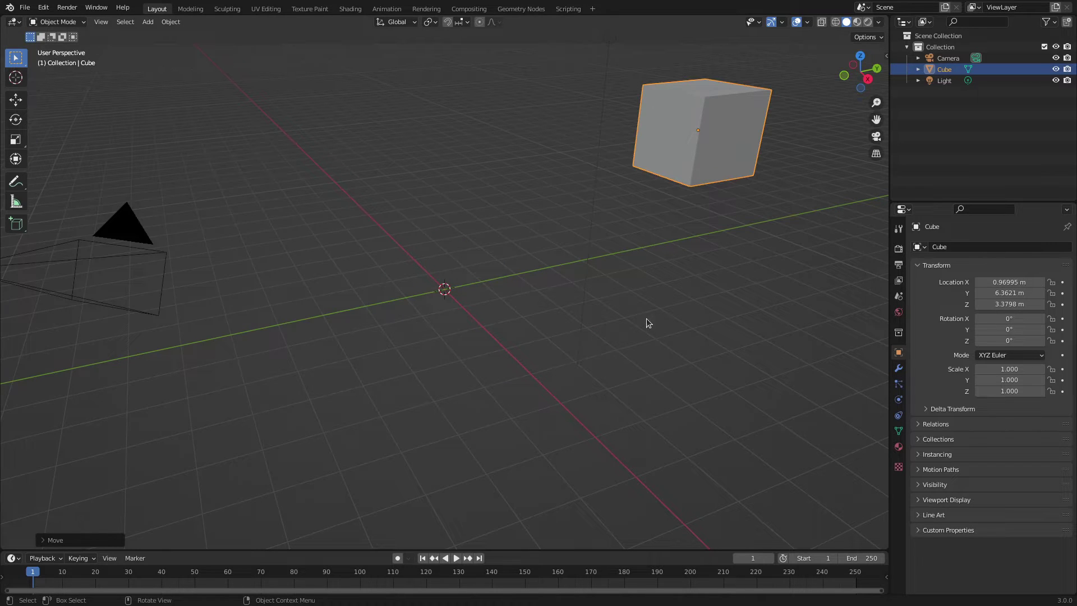
pyautogui.hotkey('ctrl', 'z')
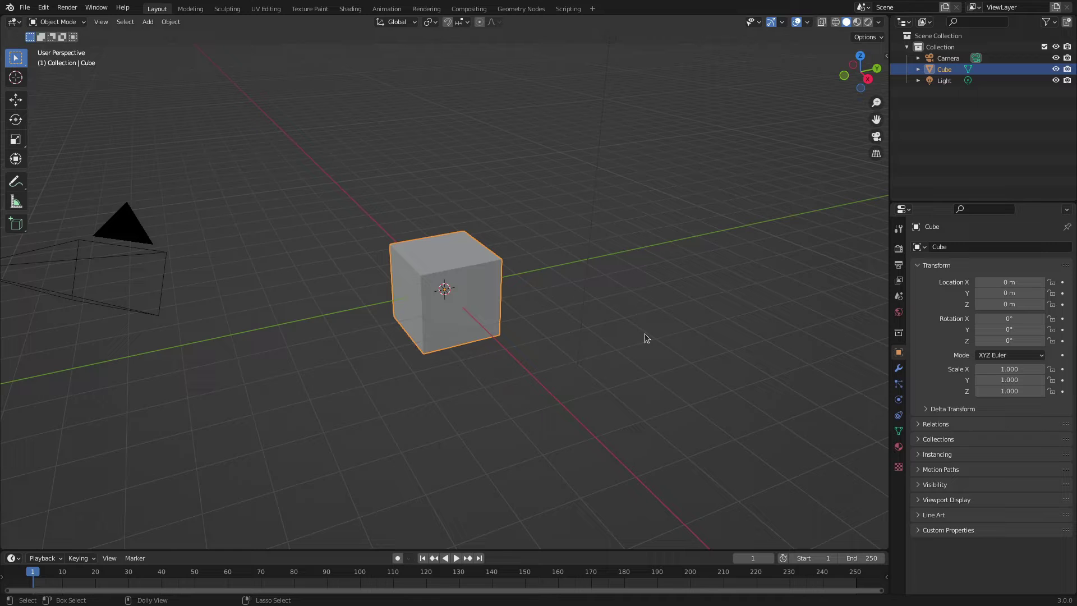
pyautogui.hotkey('ctrl', 'shift', 'z')
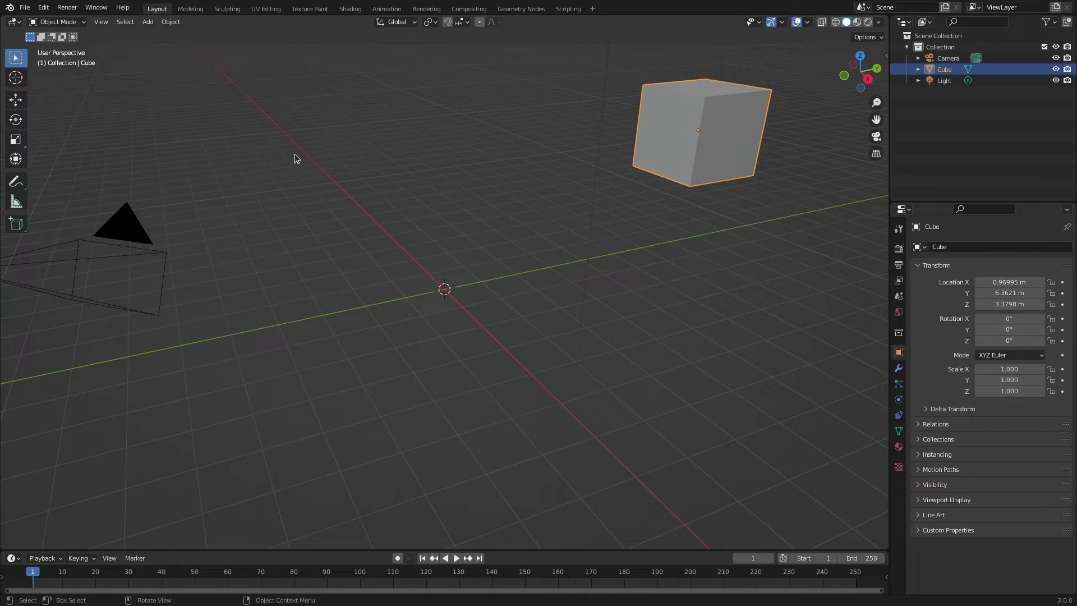
# Reselect the cube and grab it back to -0.79, -0.07, 1.39 m, then undo and redo
pyautogui.click(318, 288)
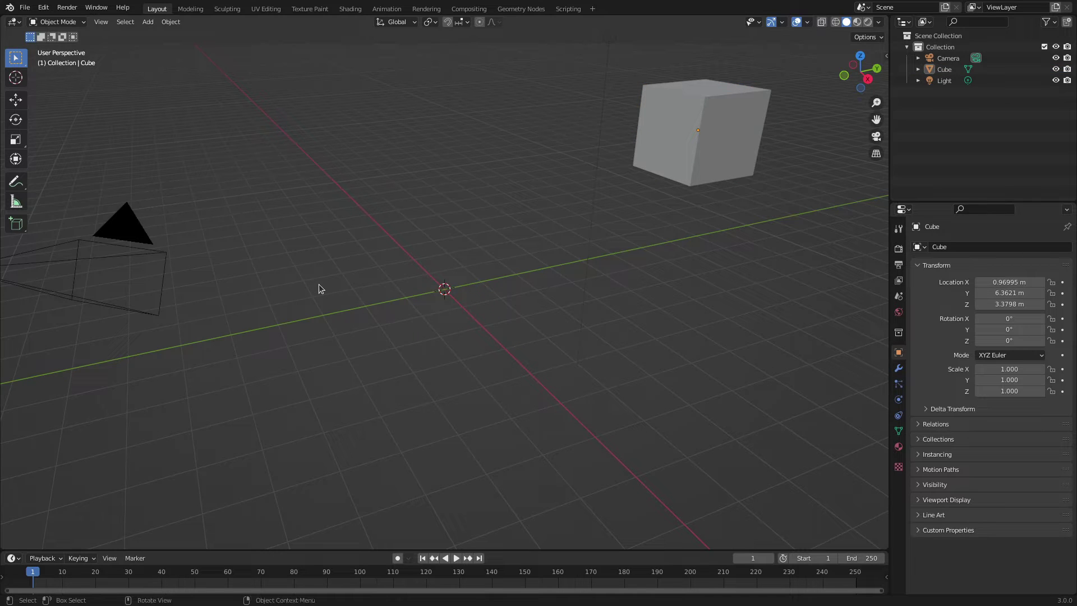
pyautogui.click(691, 167)
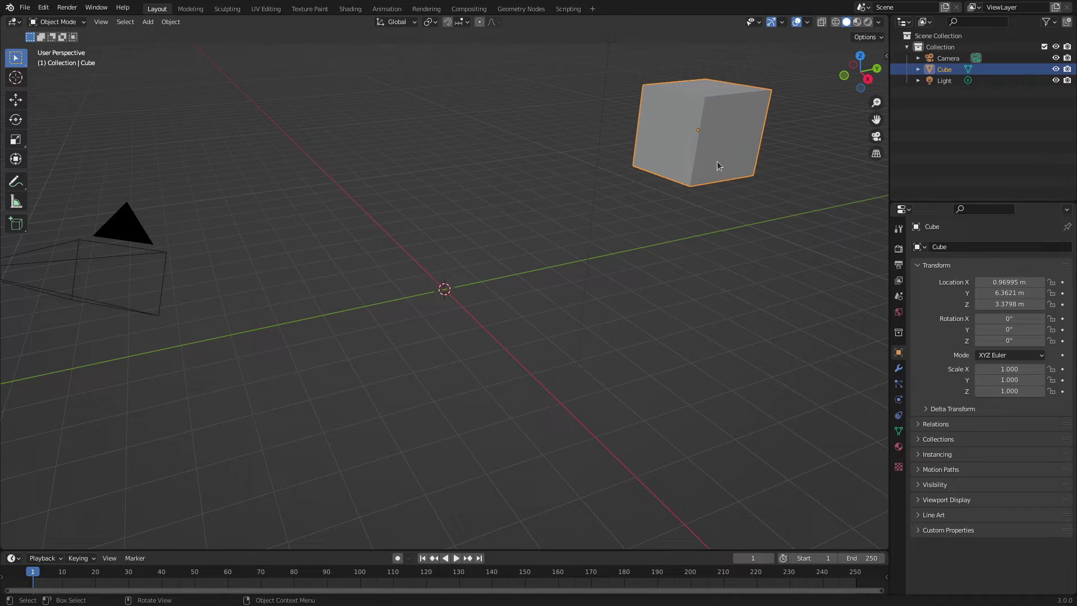
pyautogui.press('g')
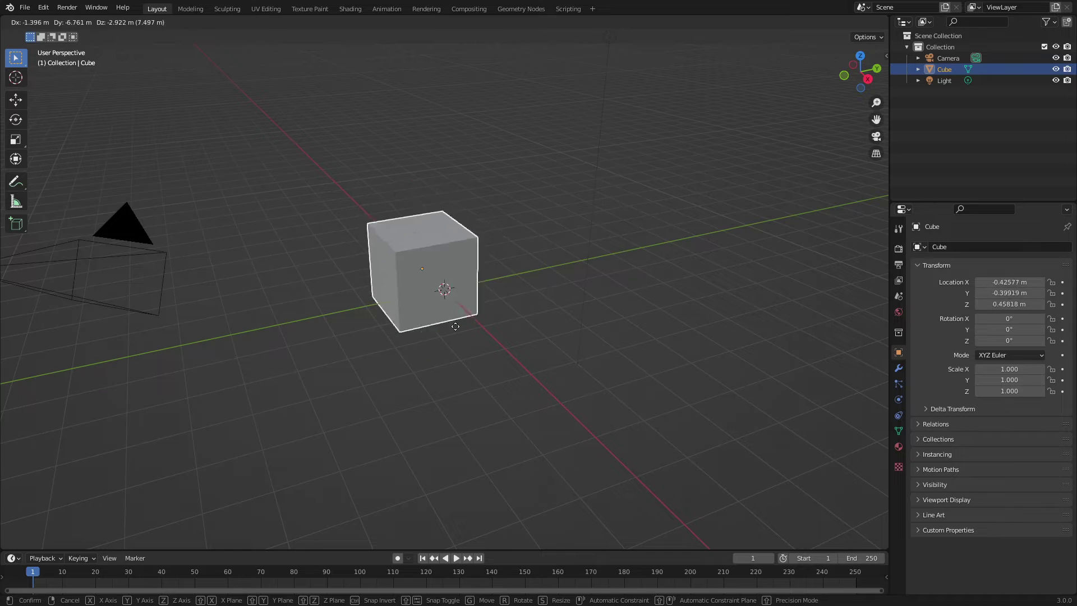
pyautogui.click(447, 257)
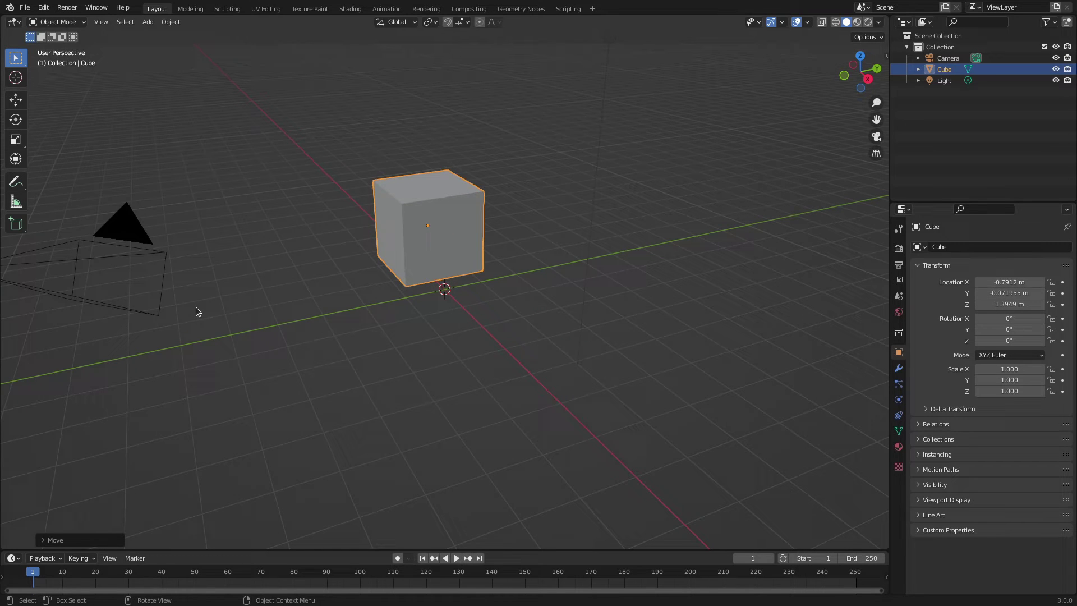
pyautogui.hotkey('ctrl', 'z')
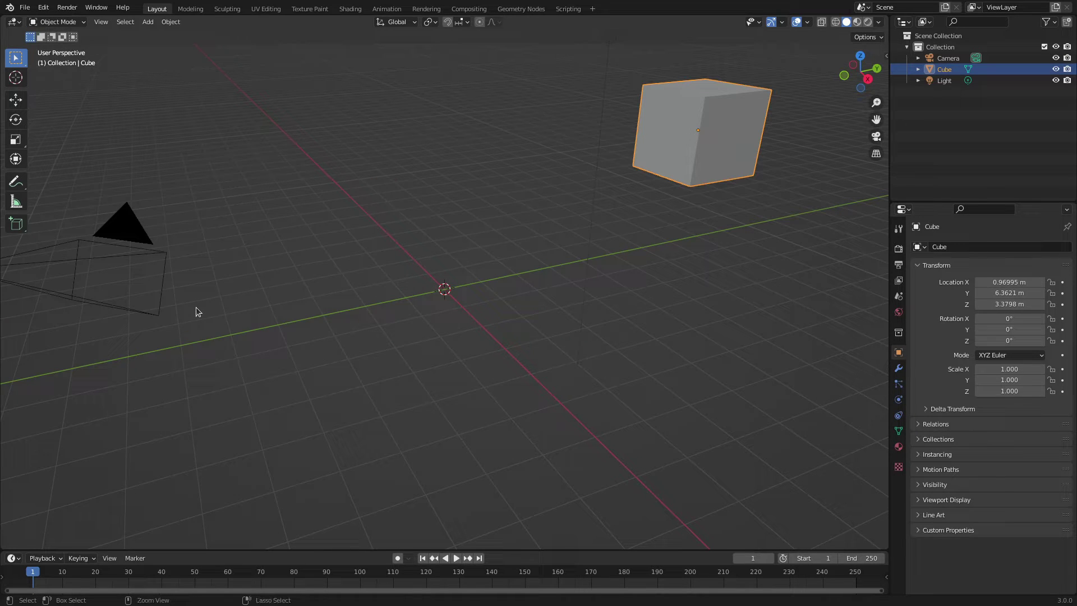
pyautogui.hotkey('ctrl', 'shift', 'z')
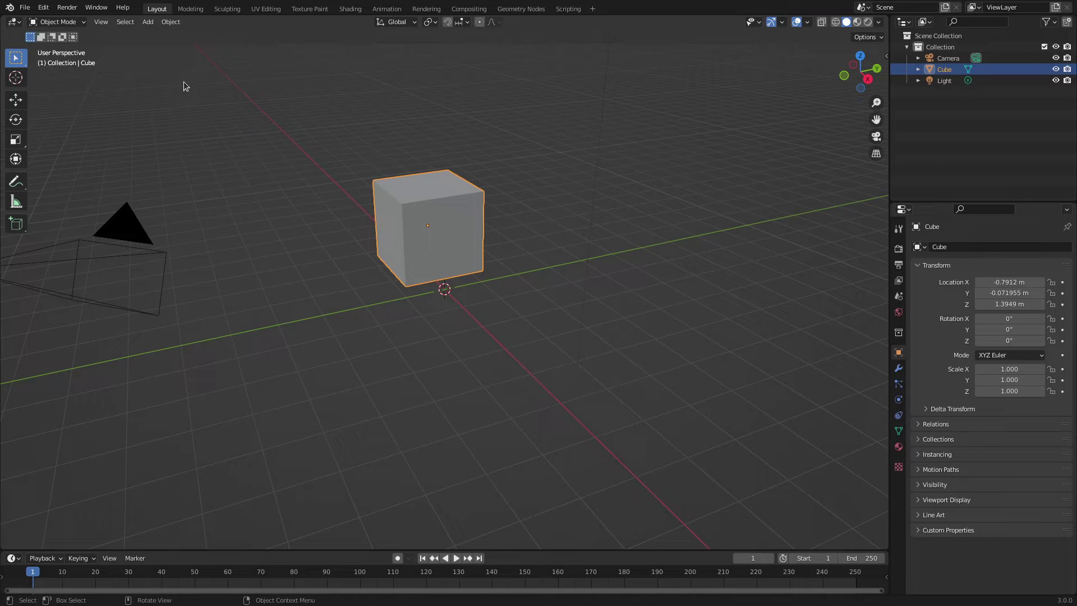
# Review the Edit menu's Undo, Redo and Undo History commands
pyautogui.click(43, 8)
pyautogui.click(295, 262)
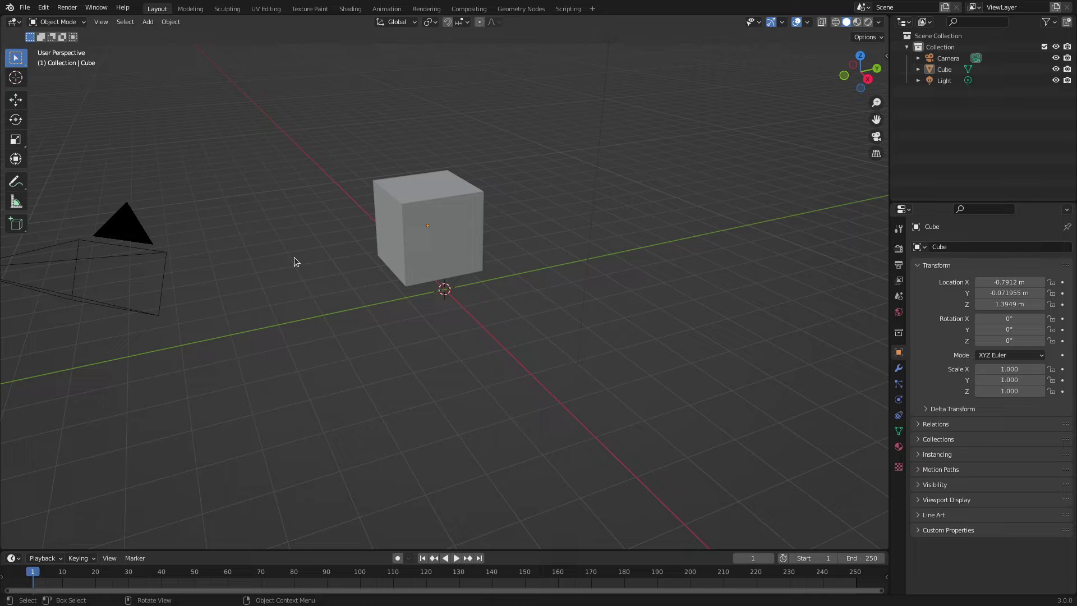
pyautogui.click(43, 8)
pyautogui.click(49, 11)
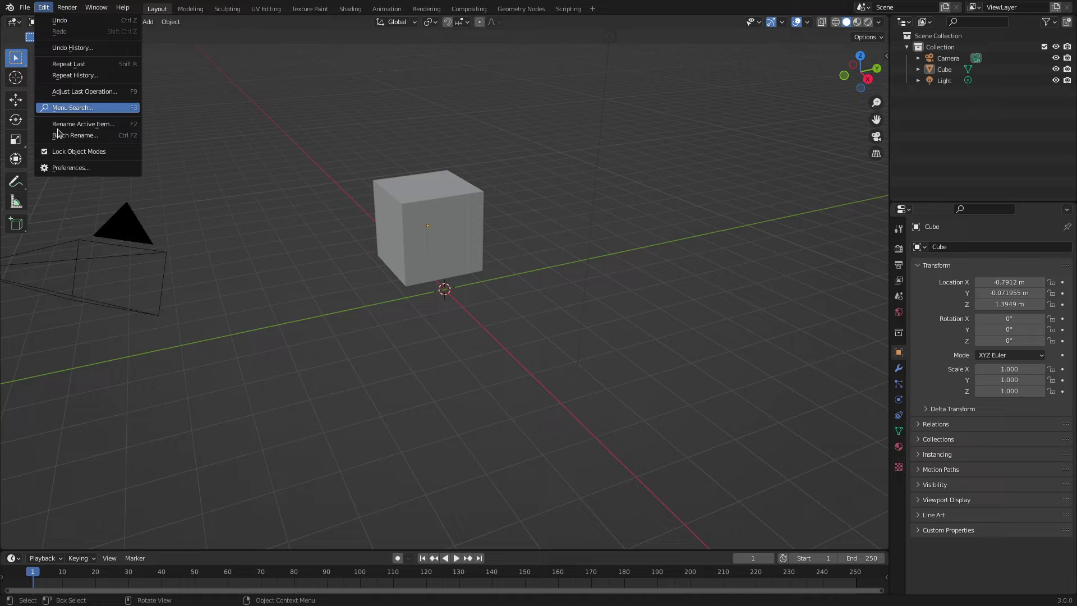
# In Preferences, search the keymap for 'redo' and 'undo' shortcuts, then close the window
pyautogui.click(72, 168)
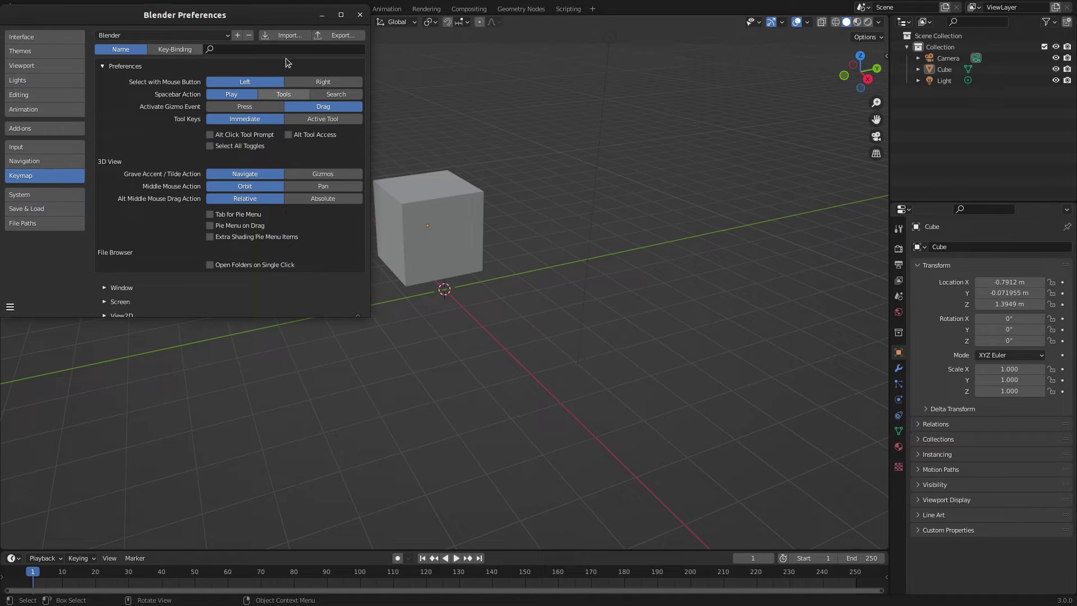
pyautogui.click(263, 48)
pyautogui.write('redo')
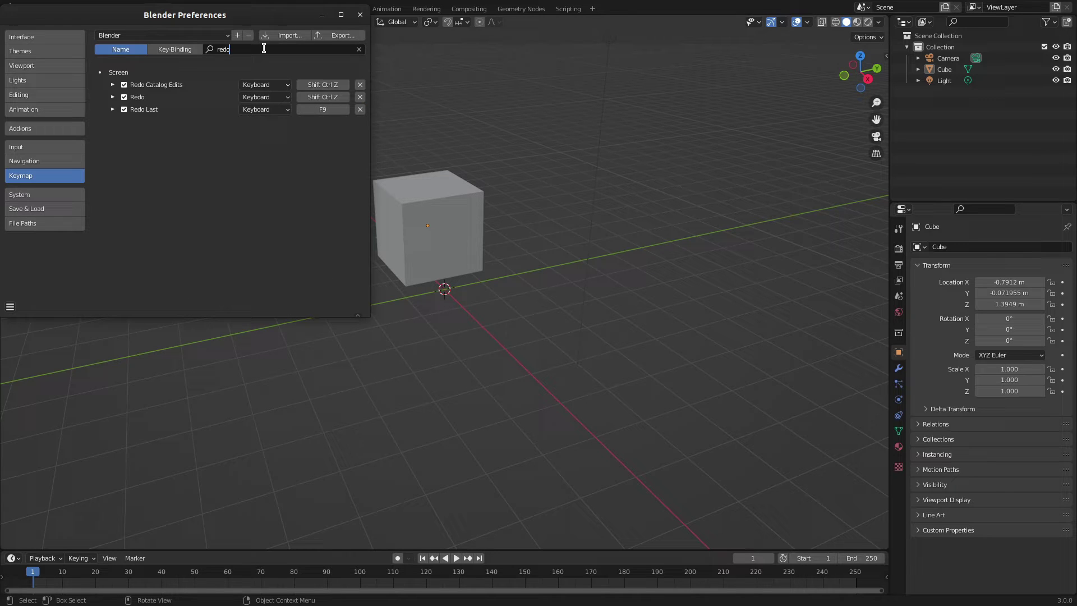
pyautogui.hotkey('ctrl', 'a')
pyautogui.write('undo')
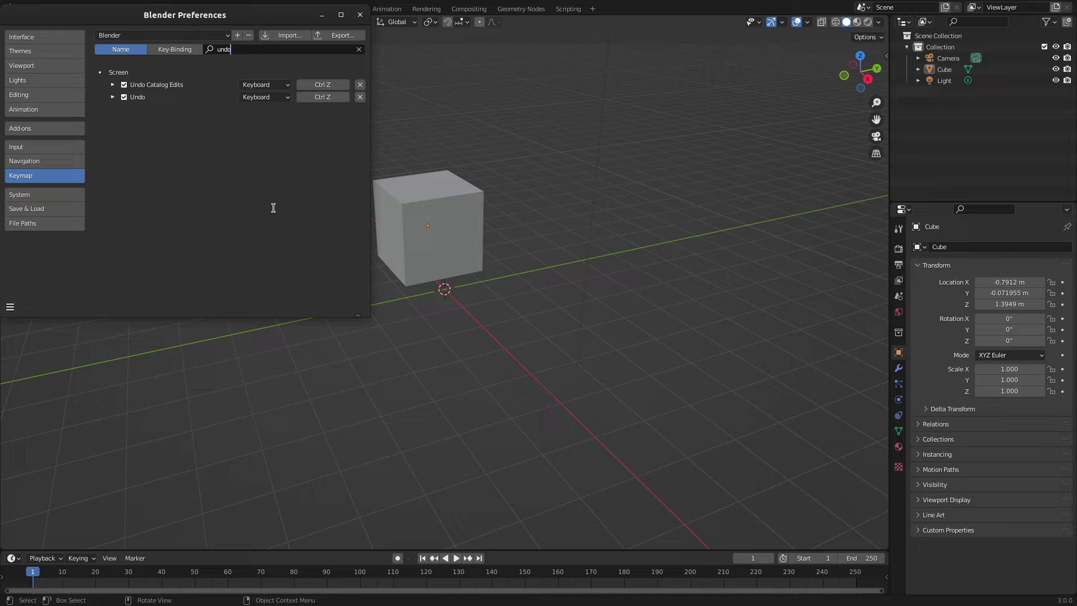
pyautogui.click(359, 14)
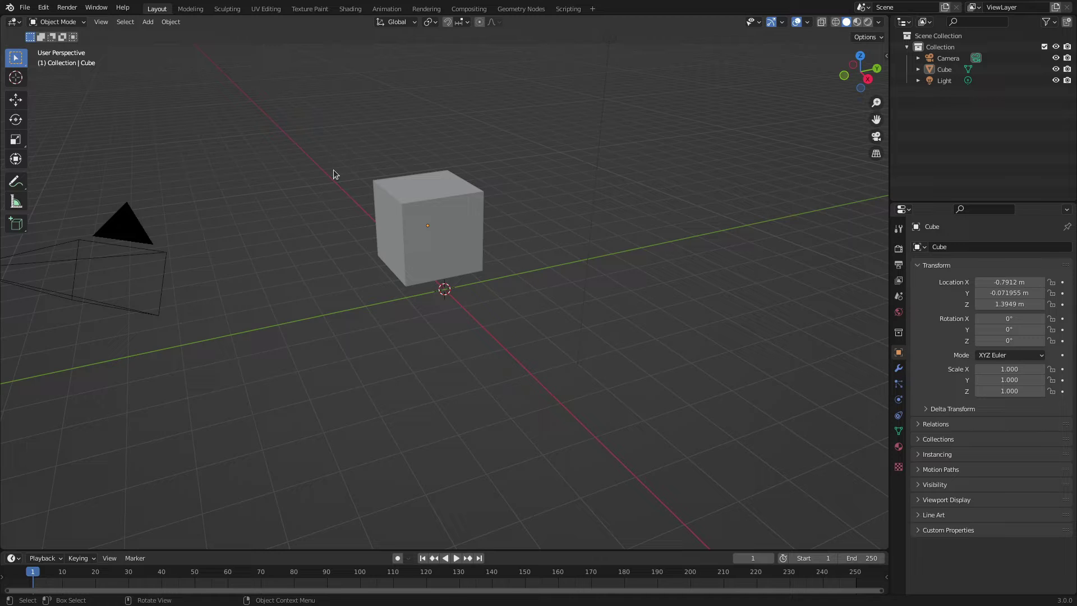
# Select the cube and scale it uniformly to 4.382 with S
pyautogui.click(417, 191)
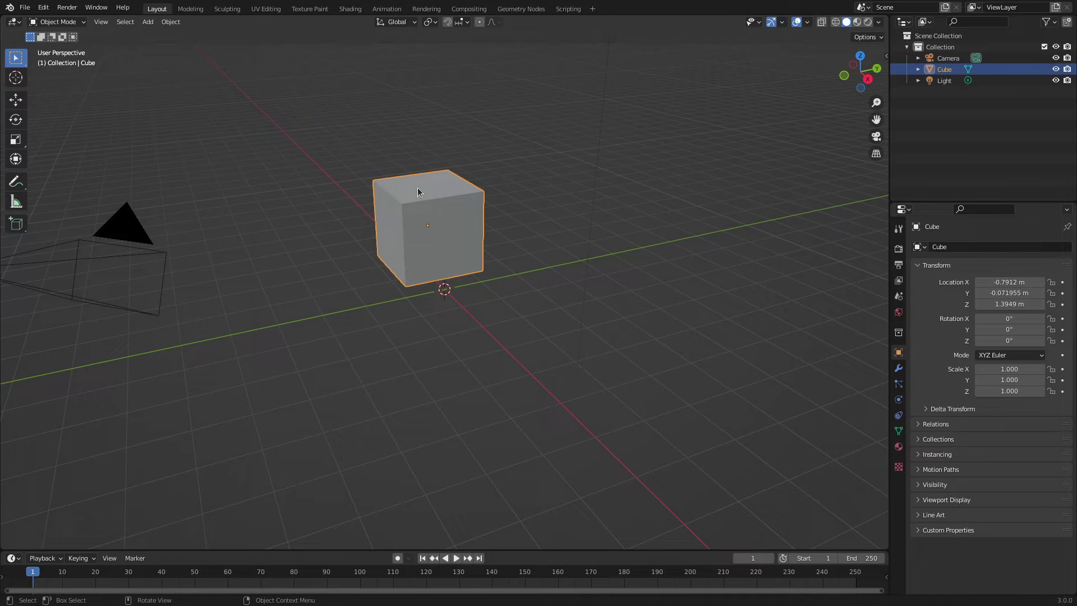
pyautogui.press('s')
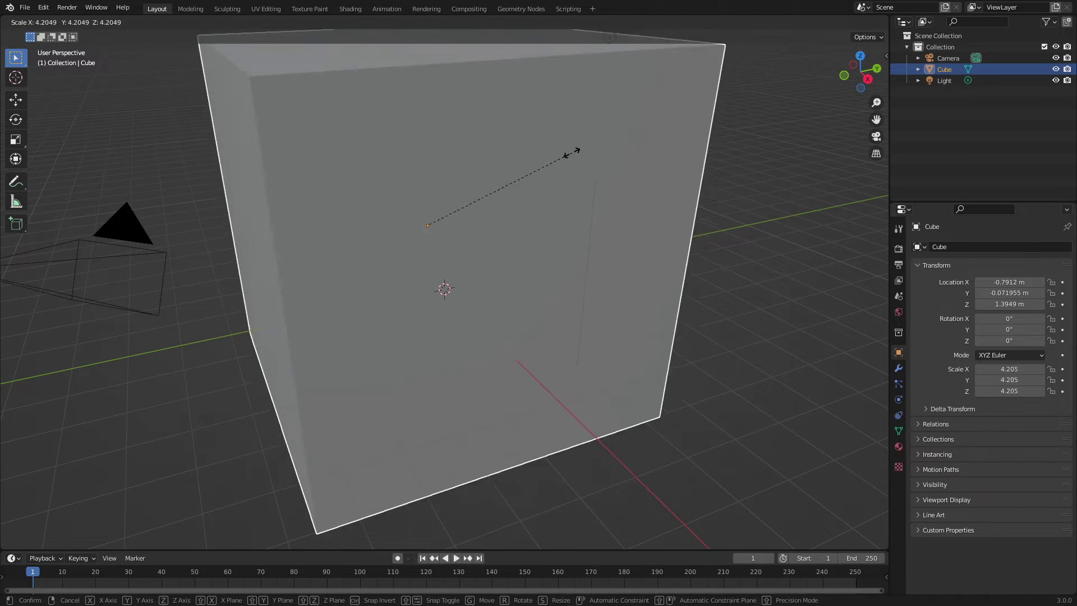
pyautogui.click(577, 149)
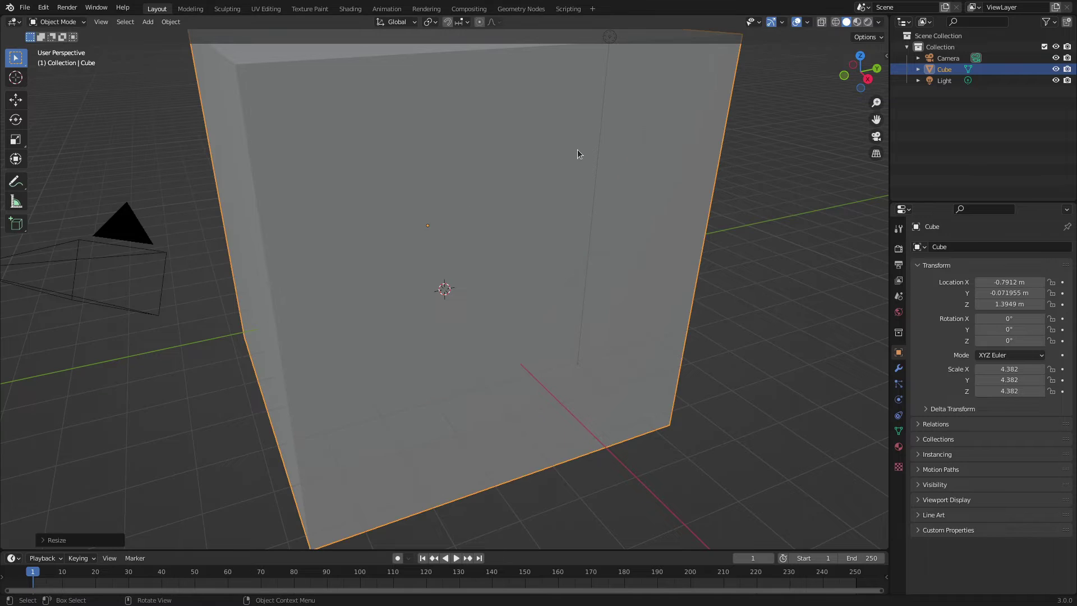
# In the Resize panel, change the cube's scale to 3.092, 2.902, 2.372
pyautogui.click(44, 540)
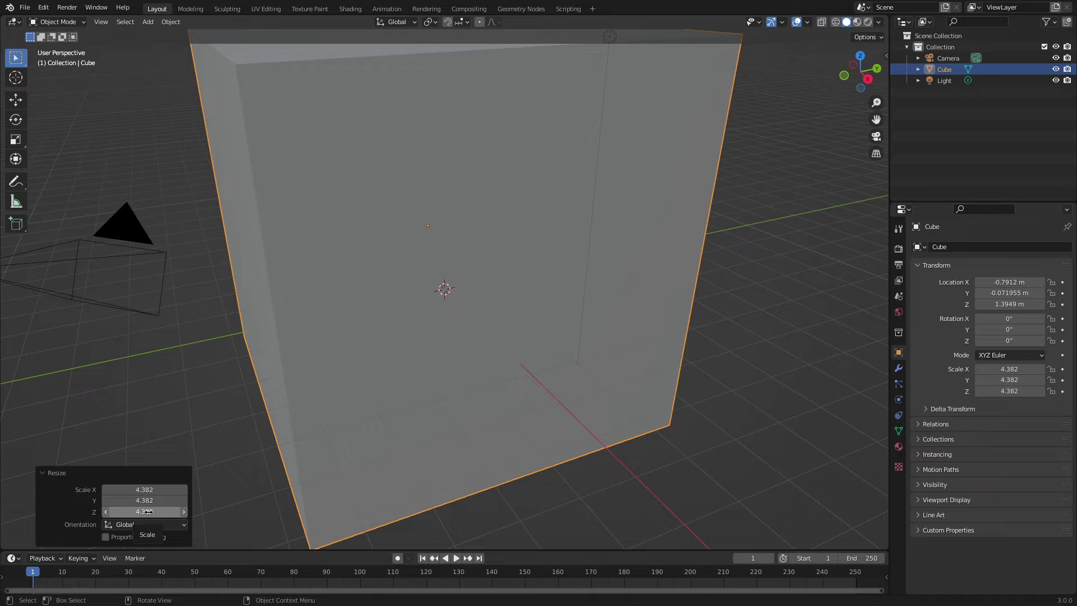
pyautogui.moveTo(149, 512)
pyautogui.mouseDown()
pyautogui.moveTo(146, 485)
pyautogui.moveTo(113, 485)
pyautogui.moveTo(89, 489)
pyautogui.moveTo(137, 500)
pyautogui.moveTo(104, 501)
pyautogui.moveTo(154, 517)
pyautogui.moveTo(84, 517)
pyautogui.moveTo(144, 511)
pyautogui.mouseUp()
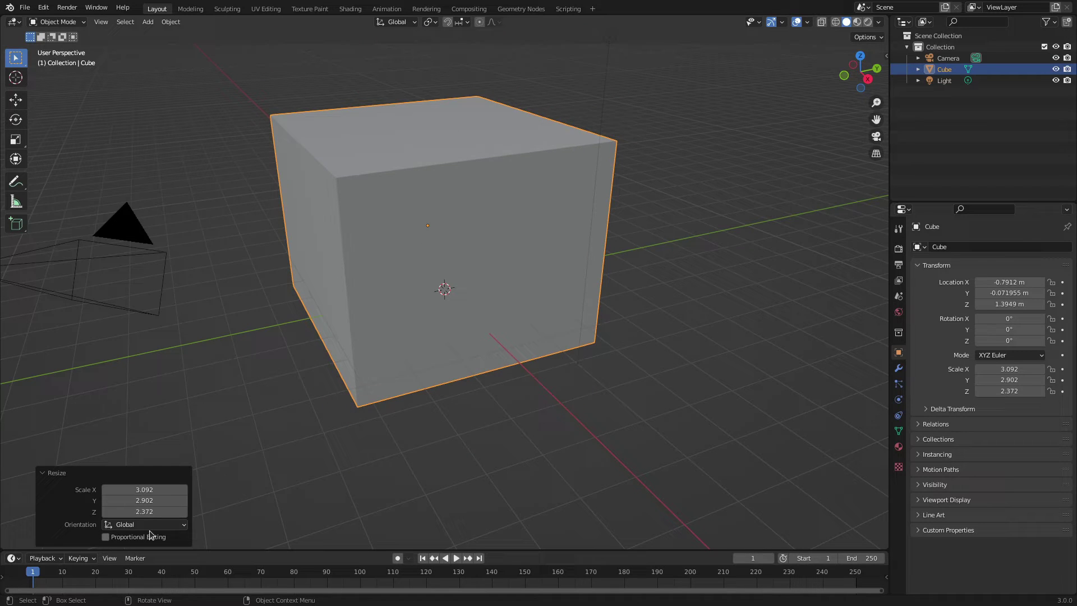
pyautogui.click(226, 406)
pyautogui.click(492, 269)
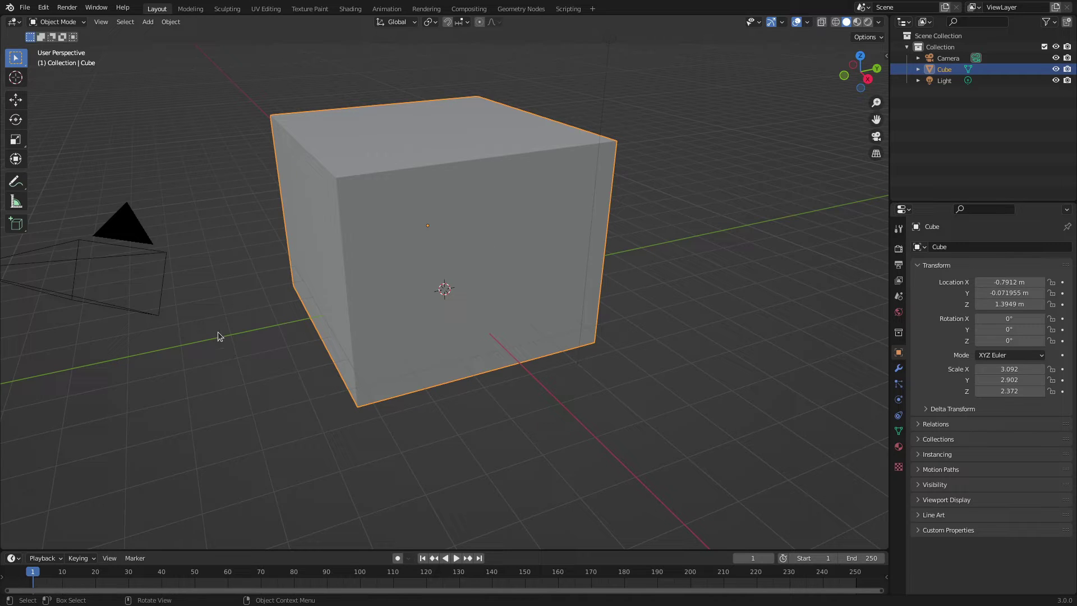
# Use F9 Adjust Last Operation to set the scale to 3.362, 3.262, 3.382
pyautogui.press('F9')
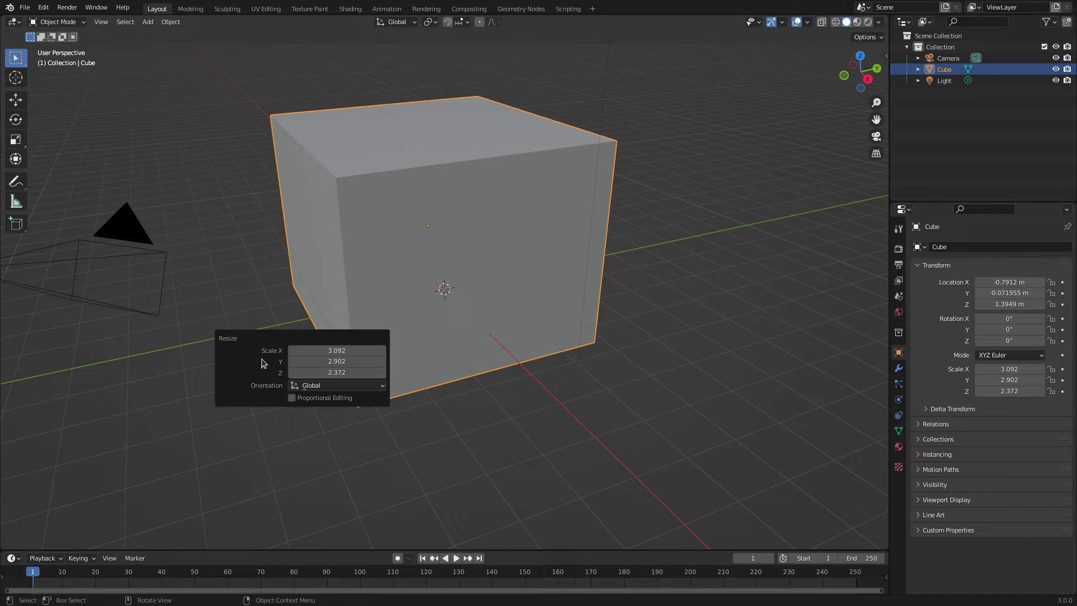
pyautogui.moveTo(337, 361)
pyautogui.mouseDown()
pyautogui.moveTo(314, 361)
pyautogui.moveTo(342, 349)
pyautogui.moveTo(342, 370)
pyautogui.mouseUp()
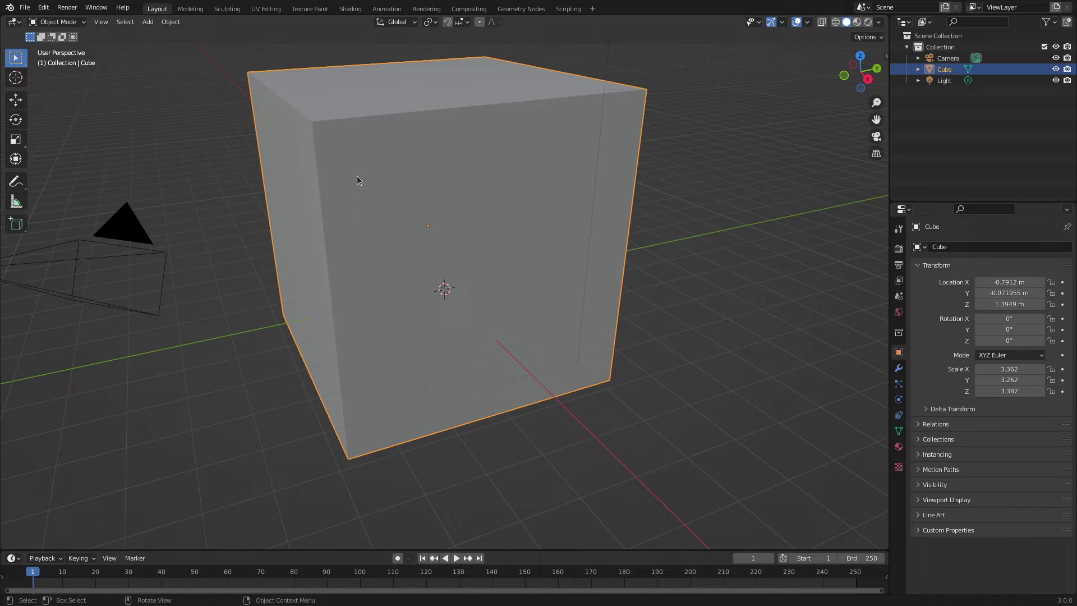
pyautogui.press('F9')
# Drag the cube up and right to X 0.55887, Y 4.9888, Z 3.0208 m
pyautogui.click(150, 452)
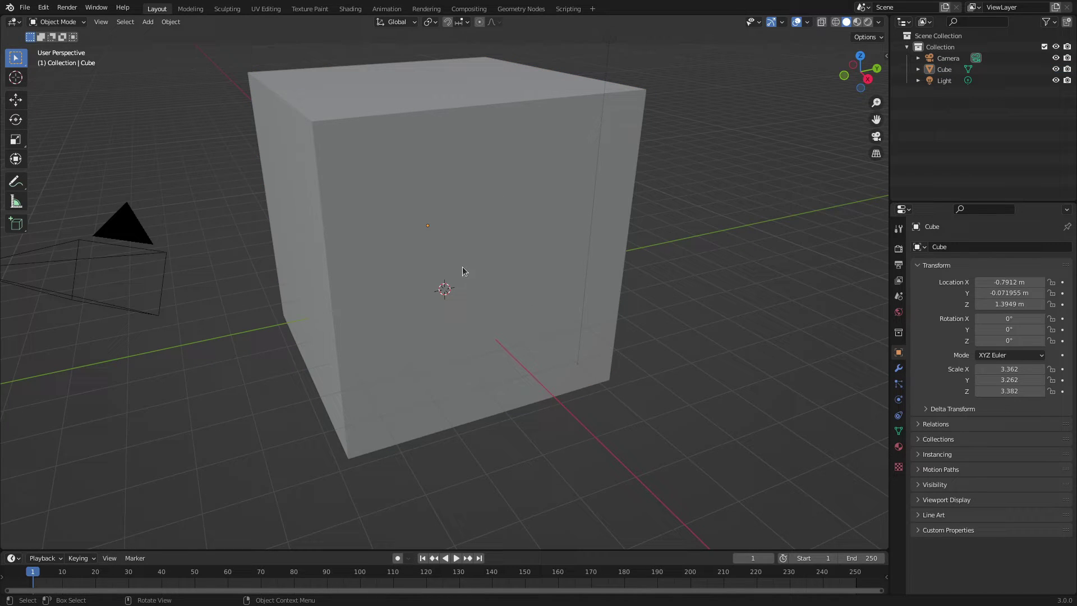
pyautogui.click(424, 156)
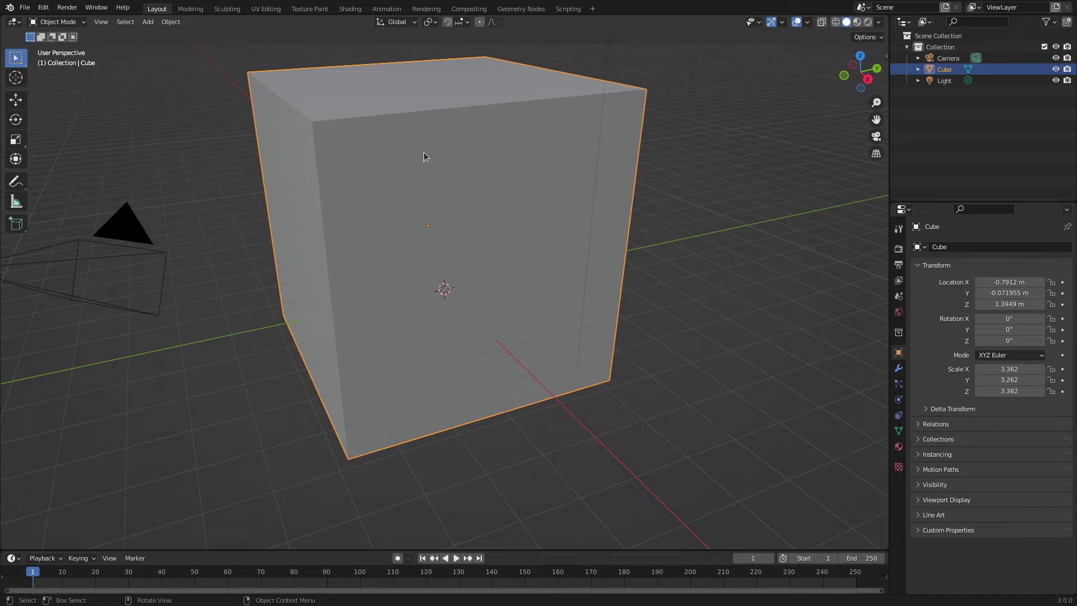
pyautogui.moveTo(423, 153); pyautogui.dragTo(636, 77)
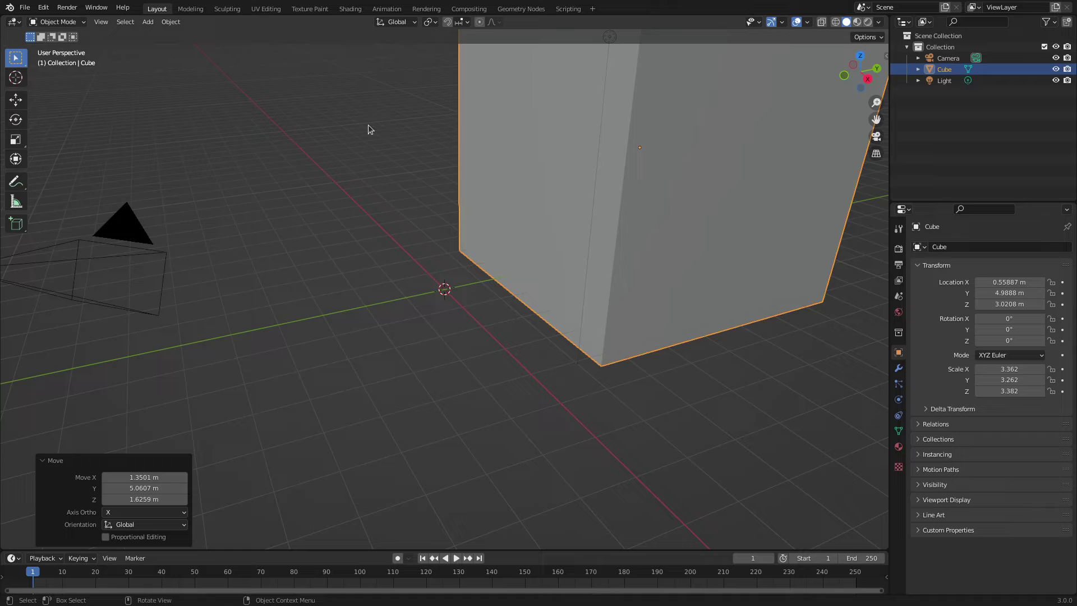
# Deselect all with Alt+A and dismiss the F9 Move panel without edits
pyautogui.hotkey('alt', 'a')
pyautogui.press('F9')
pyautogui.press('Escape')
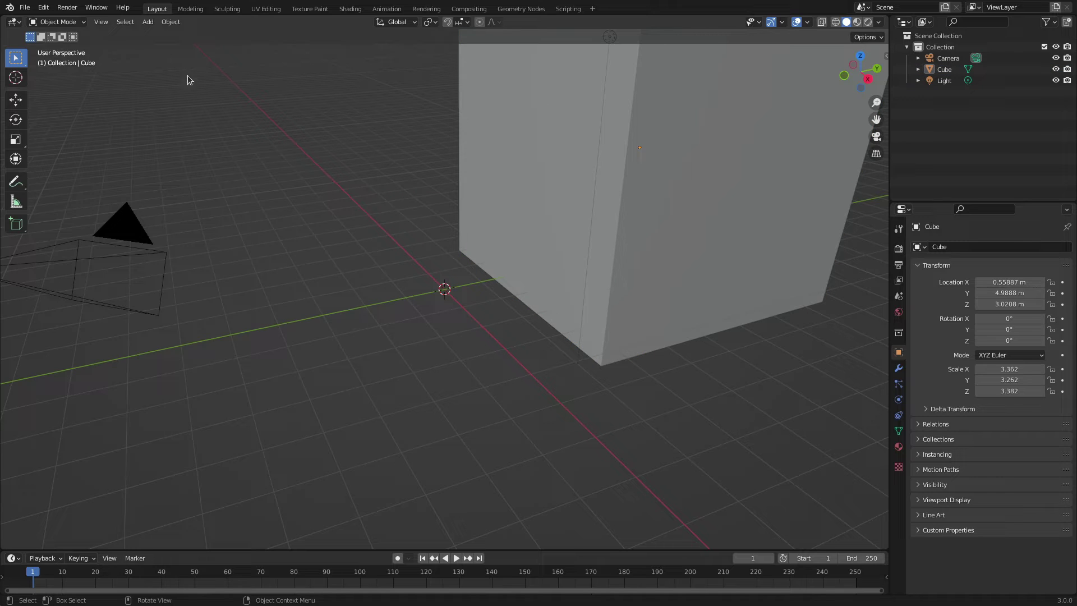
# Check the View menu, then rotate the cube freely to about -117°, -24.6°, -62.8°
pyautogui.click(99, 22)
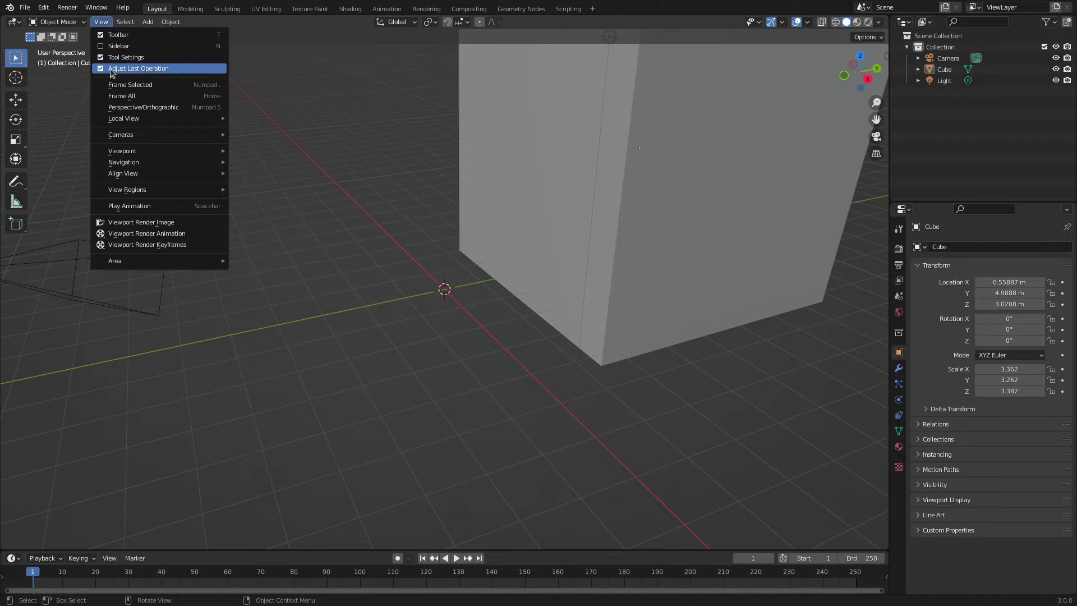
pyautogui.click(614, 151)
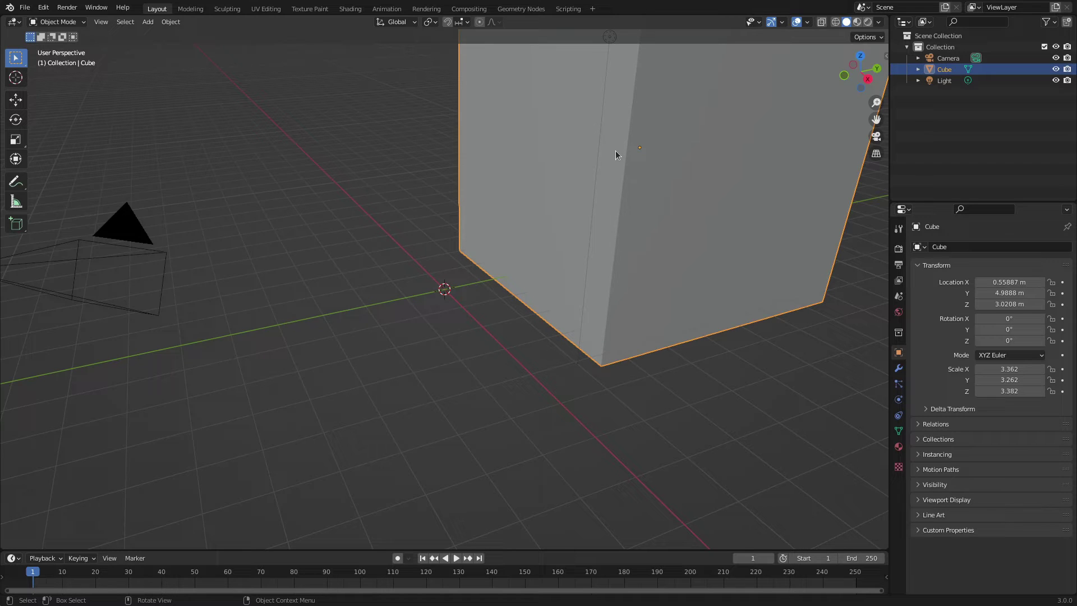
pyautogui.press('r')
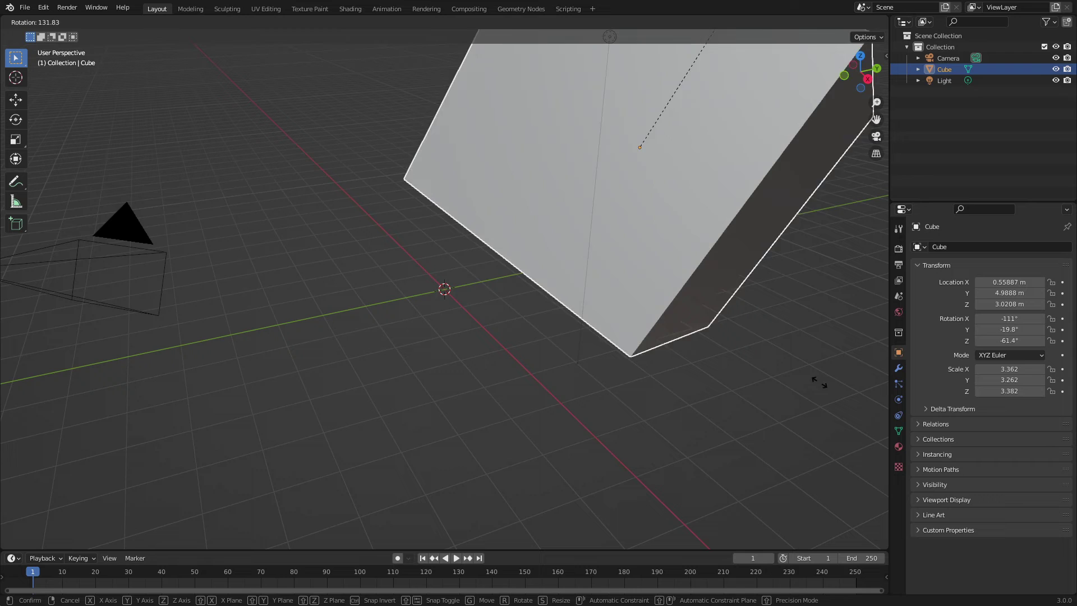
pyautogui.click(874, 394)
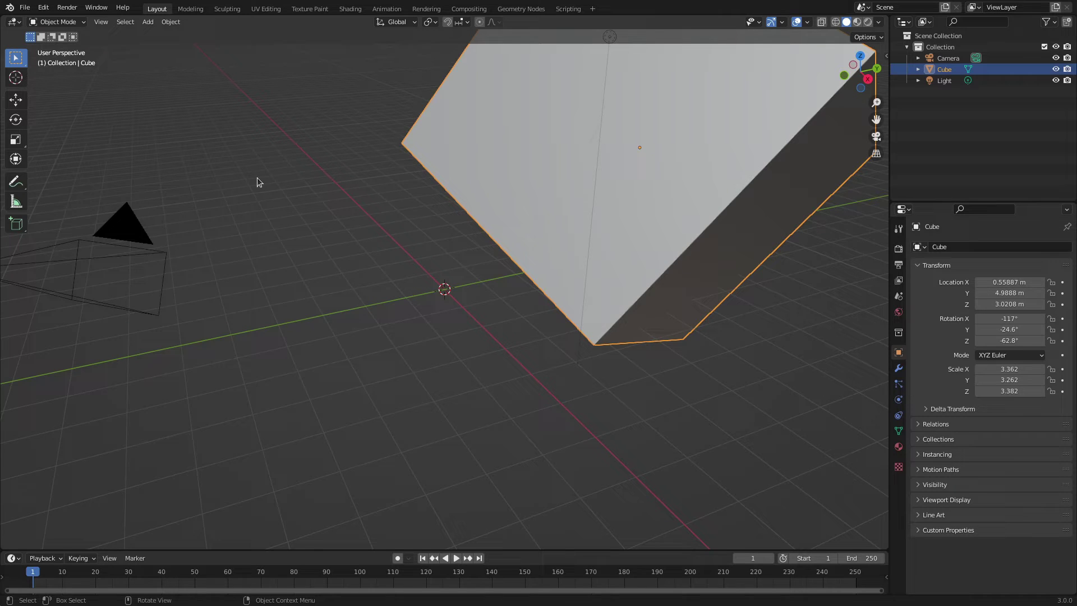
pyautogui.scroll(-5, 503, 169)
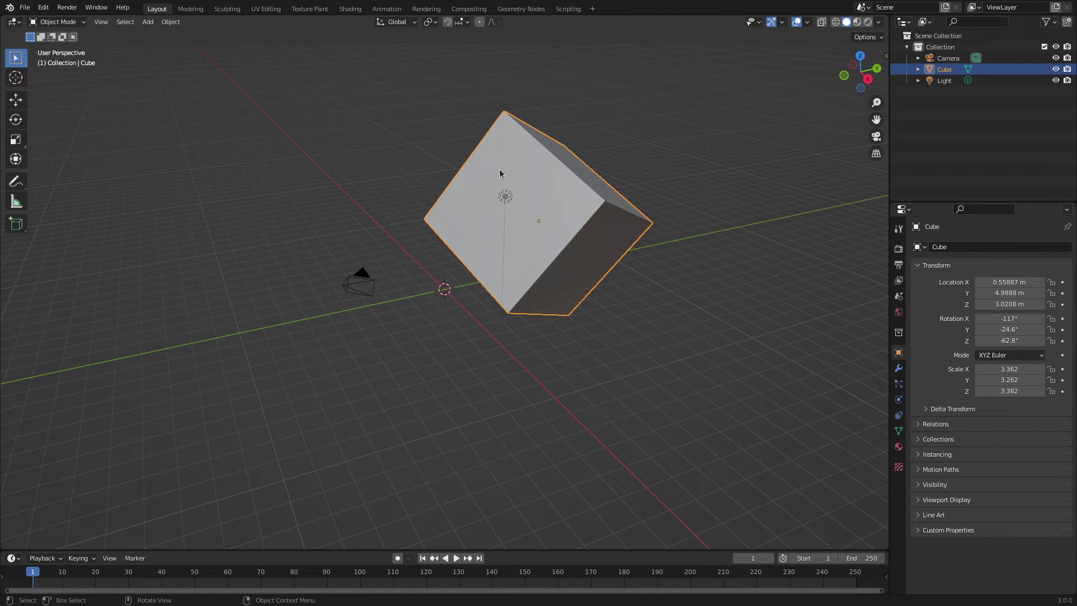
# Delete the cube, then glance at the View menu options without changes
pyautogui.press('x')
pyautogui.click(499, 170)
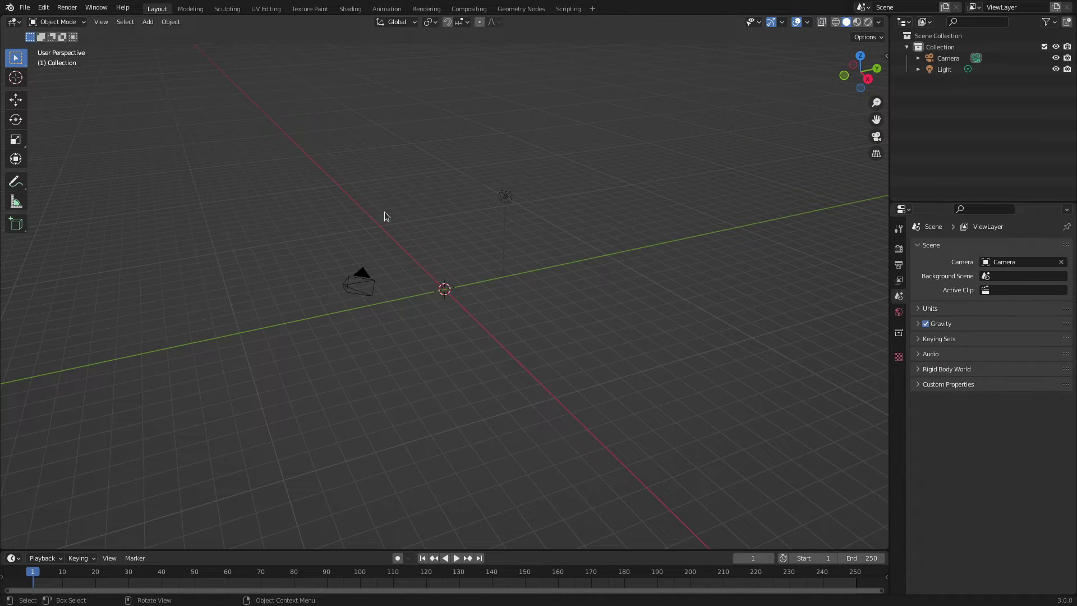
pyautogui.click(101, 23)
pyautogui.click(115, 76)
# Add a mesh circle and reduce its vertices to 3 to form a triangle
pyautogui.hotkey('shift', 'a')
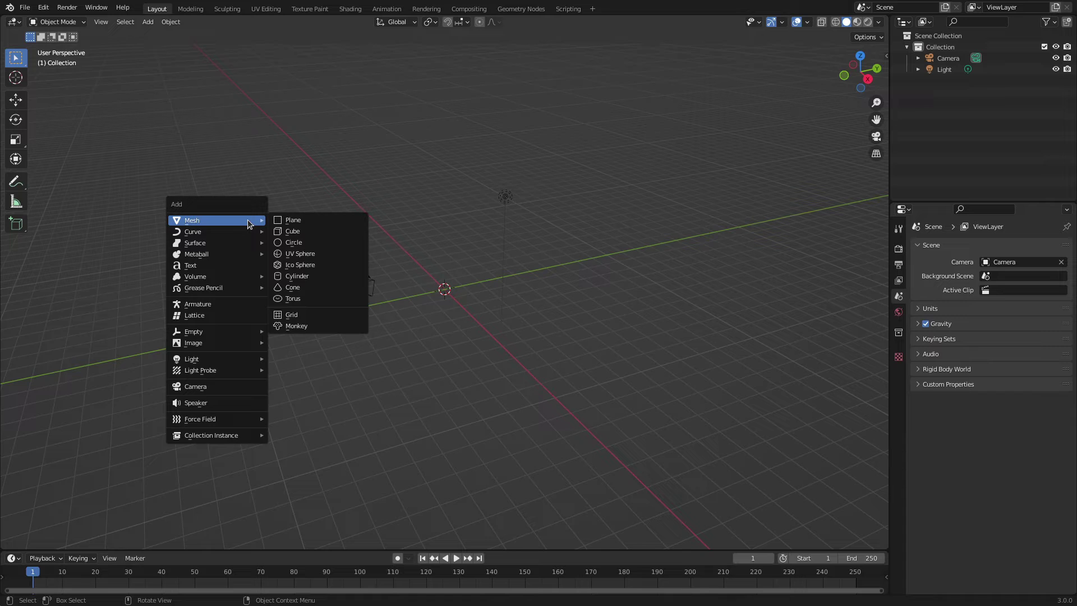
pyautogui.click(294, 245)
pyautogui.scroll(10, 448, 297)
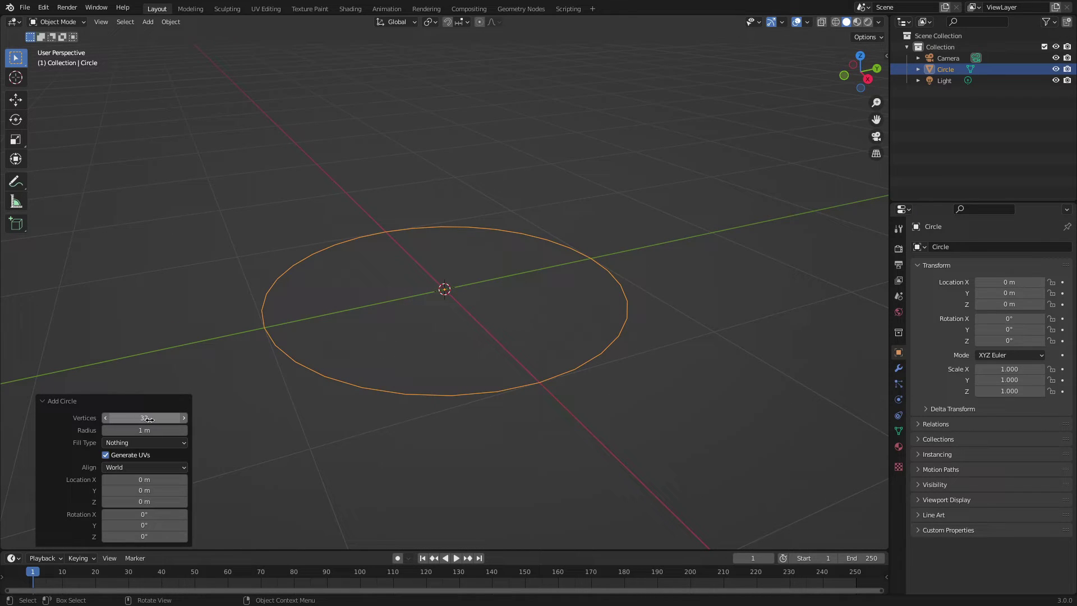
pyautogui.moveTo(145, 415); pyautogui.dragTo(117, 416)
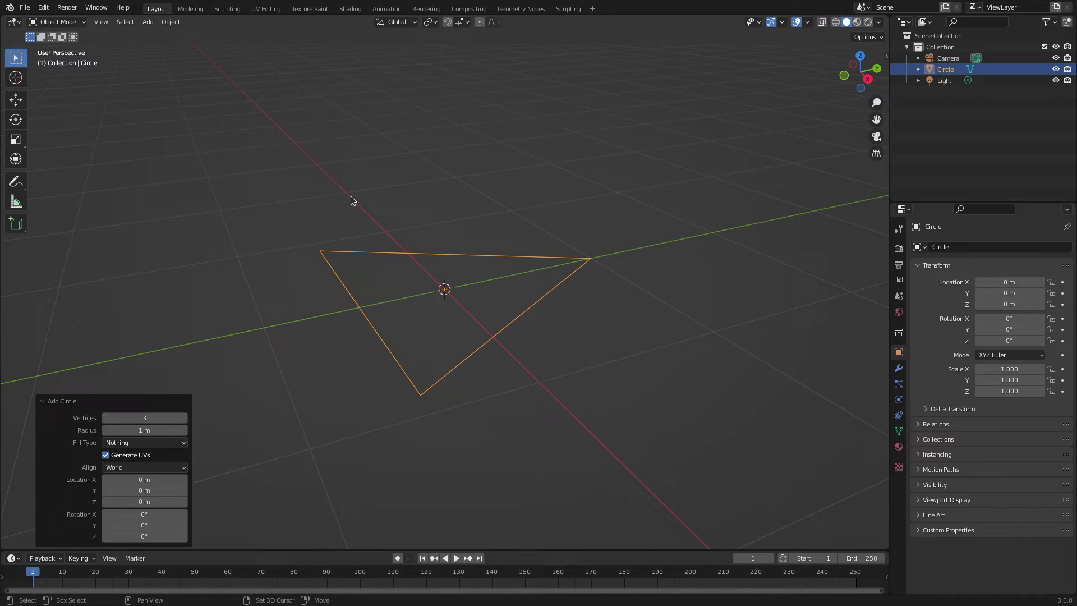
# Add a torus and set its Major Segments to 3
pyautogui.hotkey('shift', 'a')
pyautogui.moveTo(348, 189)
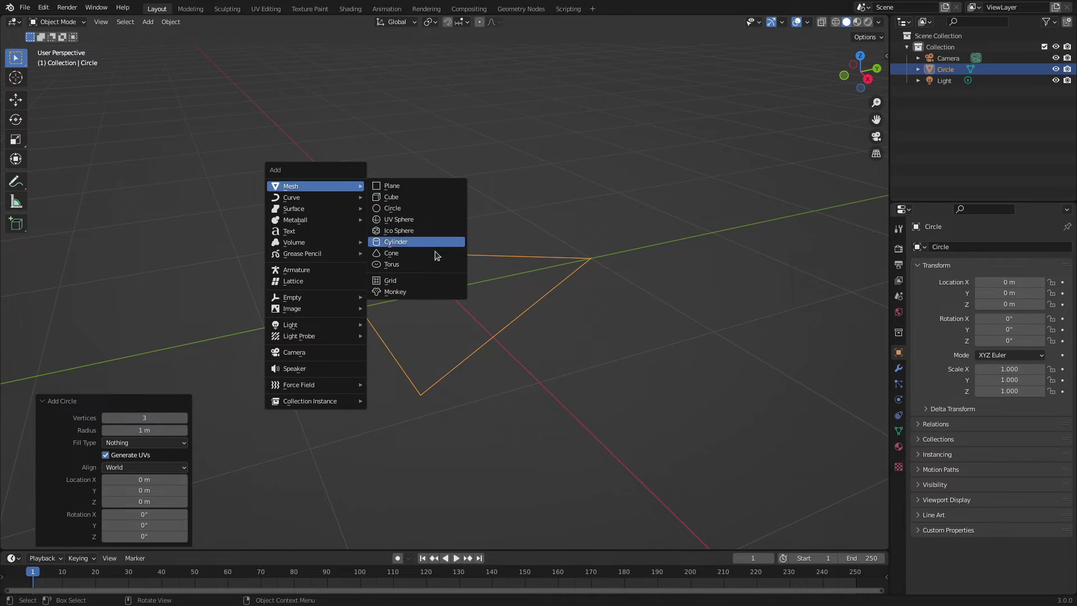
pyautogui.click(410, 264)
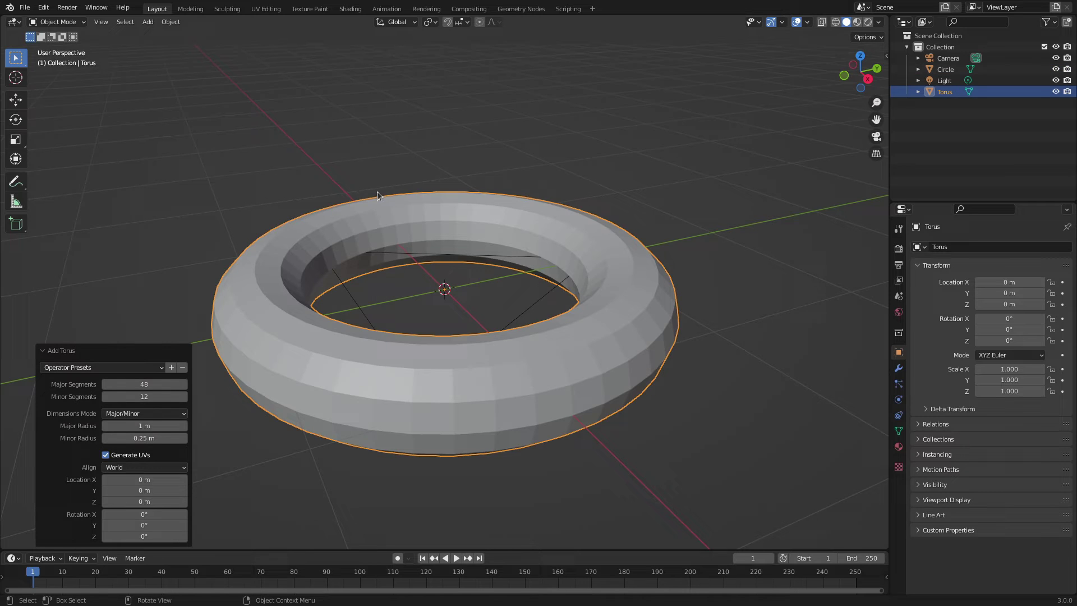
pyautogui.click(144, 383)
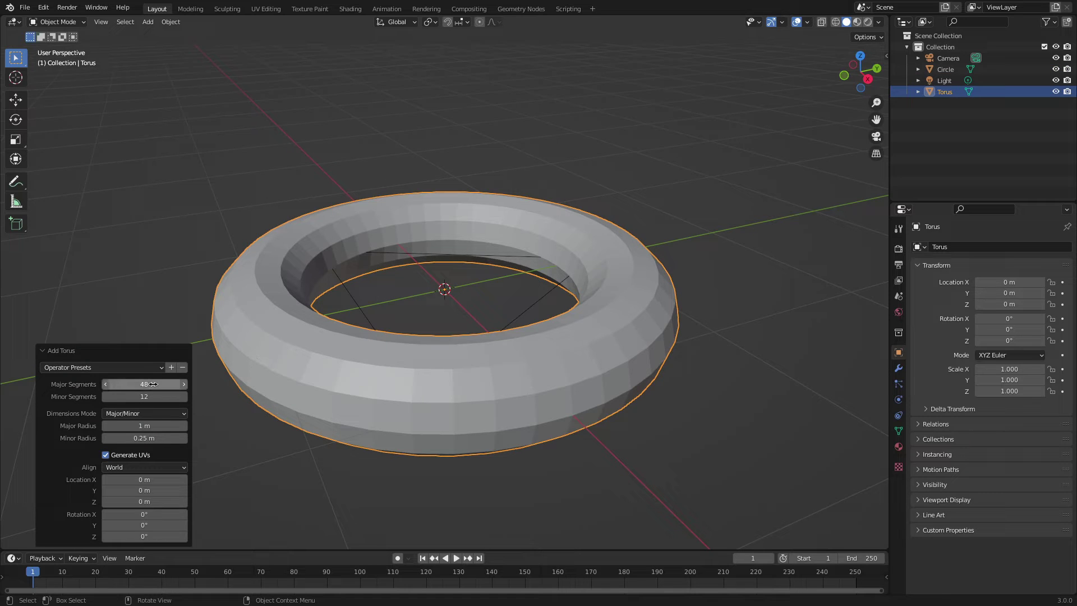
pyautogui.write('3')
pyautogui.press('Return')
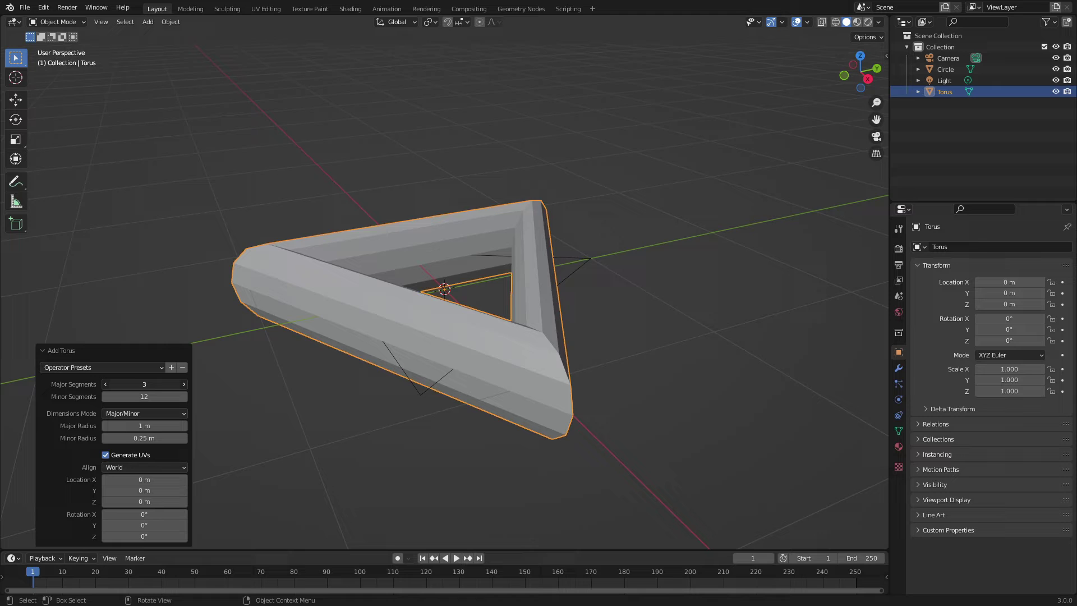
pyautogui.moveTo(144, 384)
pyautogui.mouseDown()
pyautogui.moveTo(185, 383)
pyautogui.moveTo(144, 384)
pyautogui.mouseUp()
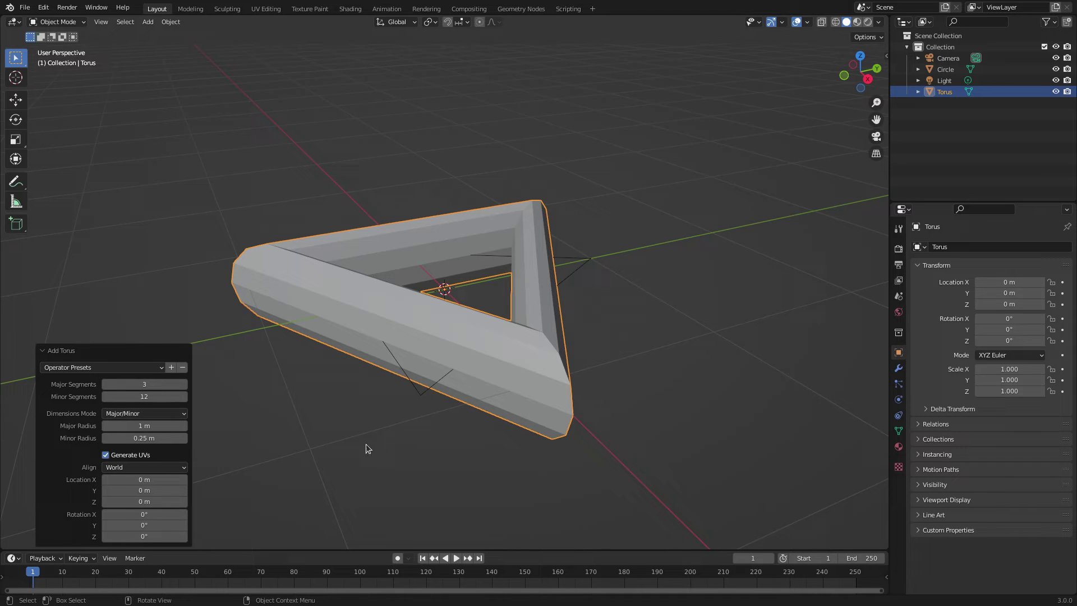
# Set Minor Segments to 3, then orbit to view the triangular ring from above
pyautogui.click(144, 396)
pyautogui.write('3')
pyautogui.press('Return')
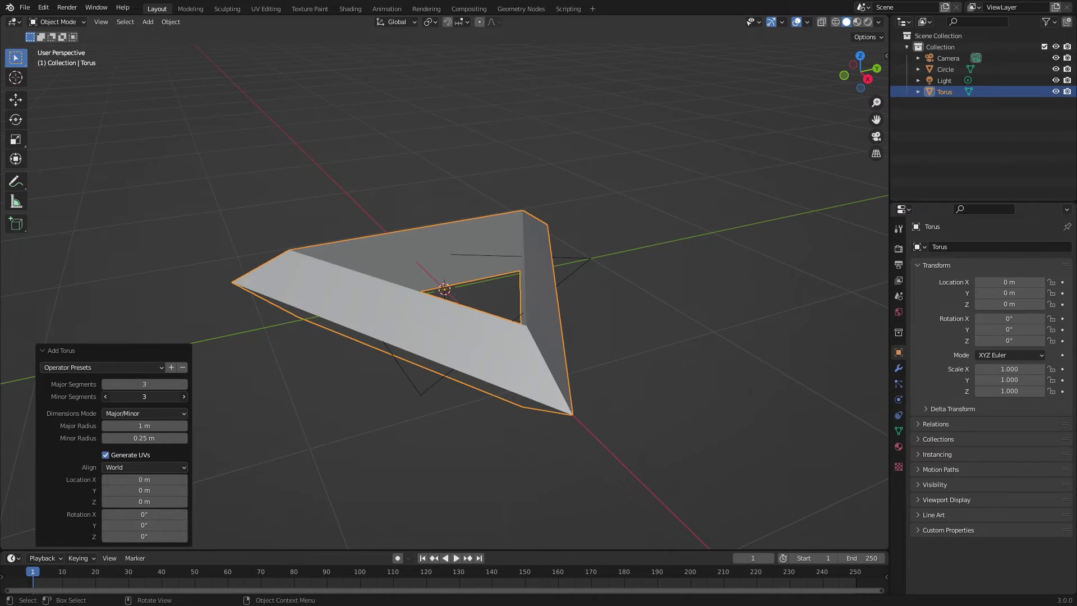
pyautogui.moveTo(547, 362); pyautogui.dragTo(455, 309, button='middle')
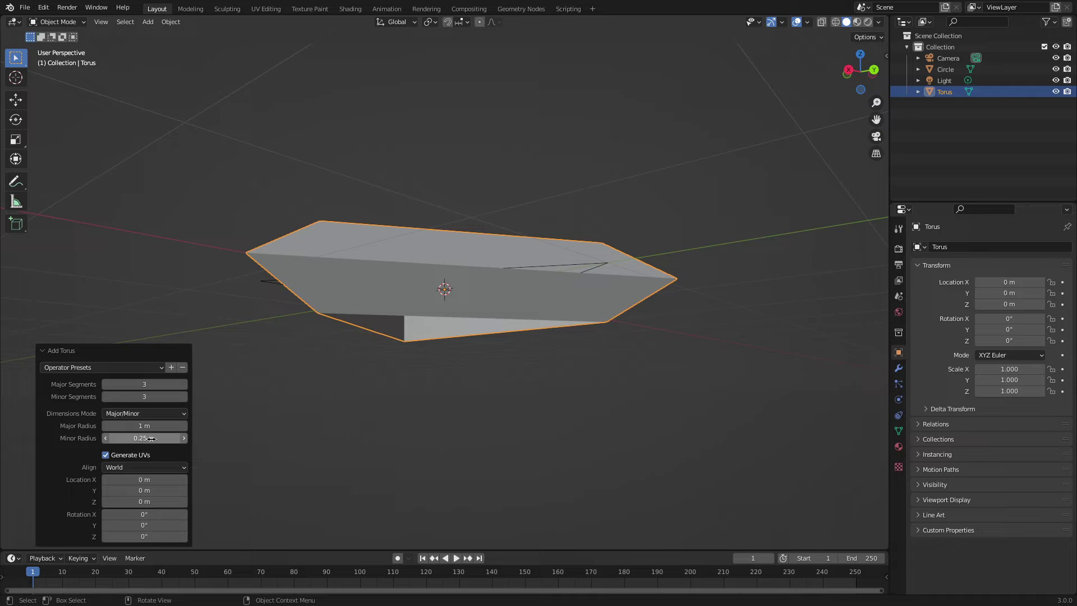
# Give the triangular torus a 2 m Major Radius and 2.4 m Minor Radius
pyautogui.moveTo(150, 438)
pyautogui.mouseDown()
pyautogui.moveTo(112, 438)
pyautogui.moveTo(133, 438)
pyautogui.mouseUp()
pyautogui.moveTo(398, 323); pyautogui.dragTo(386, 428, button='middle')
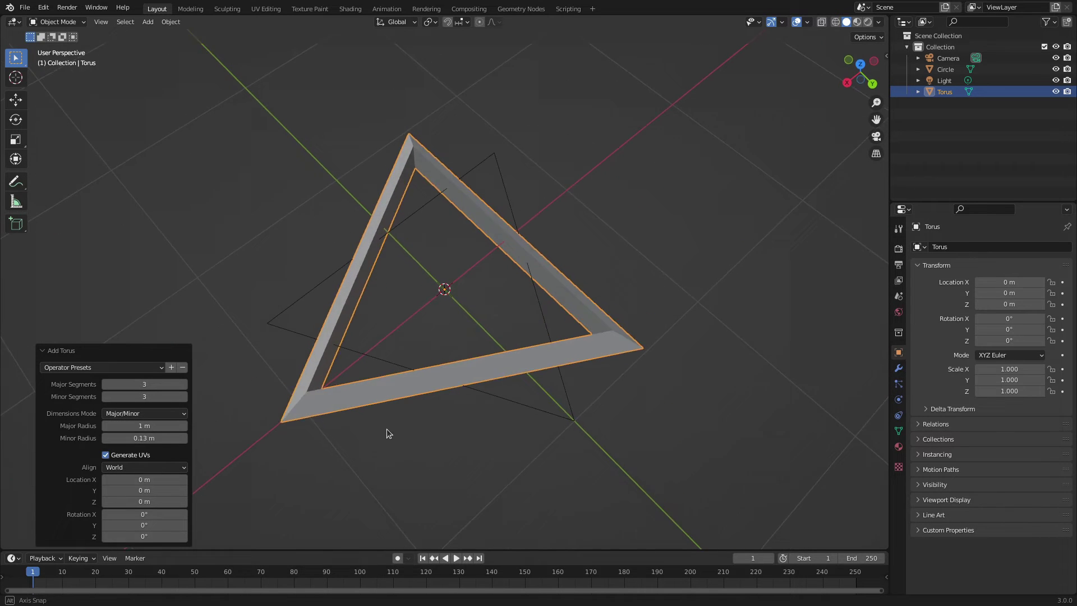
pyautogui.moveTo(144, 426); pyautogui.dragTo(190, 426)
pyautogui.moveTo(118, 438); pyautogui.dragTo(274, 382)
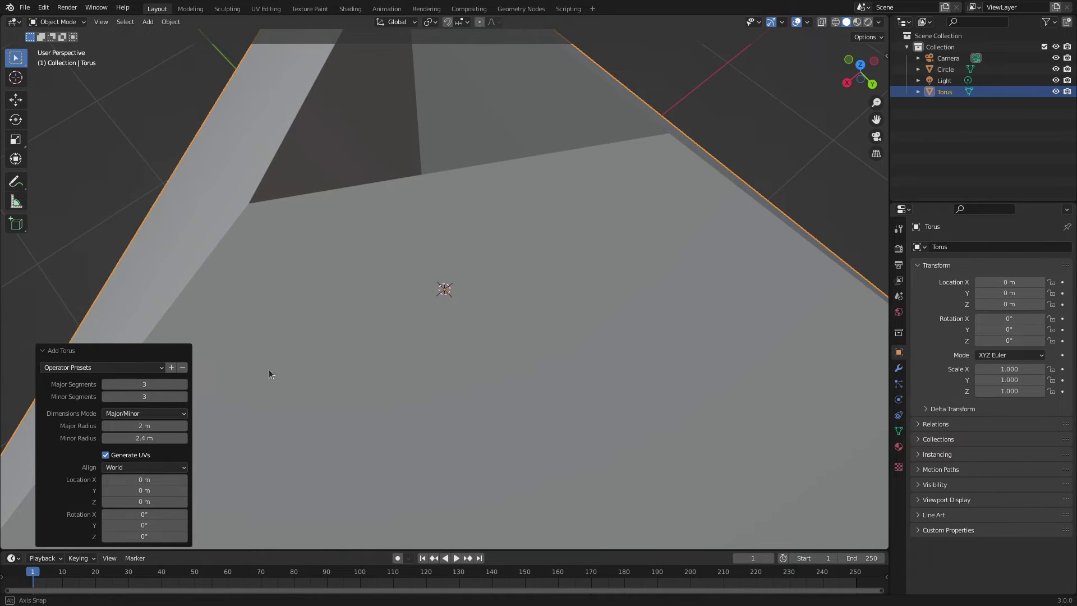
pyautogui.scroll(-10, 280, 392)
pyautogui.moveTo(433, 396); pyautogui.dragTo(355, 345, button='middle')
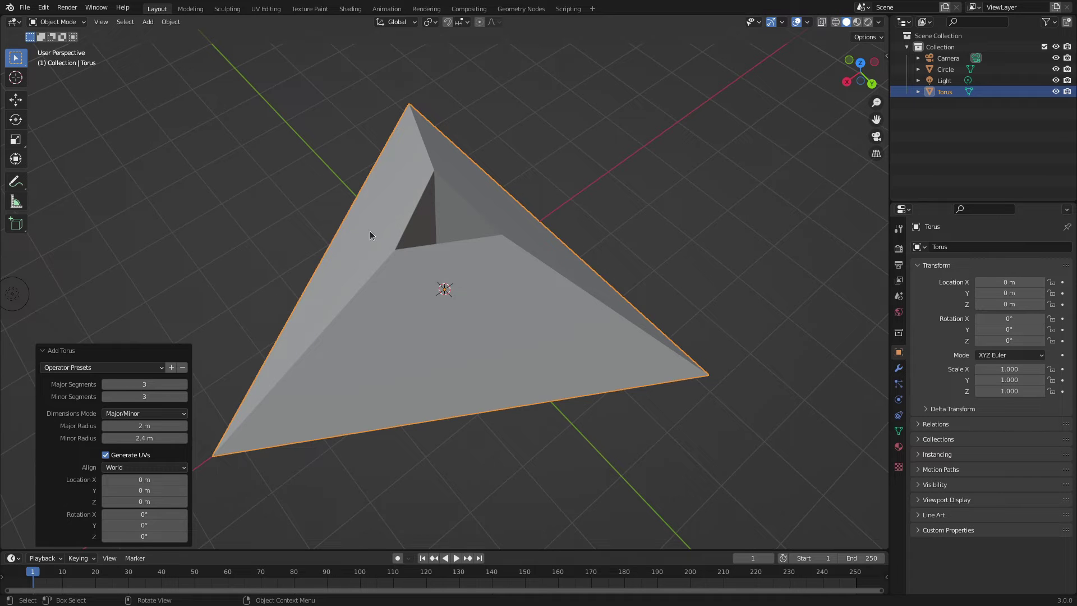
pyautogui.moveTo(430, 305); pyautogui.dragTo(426, 327, button='middle')
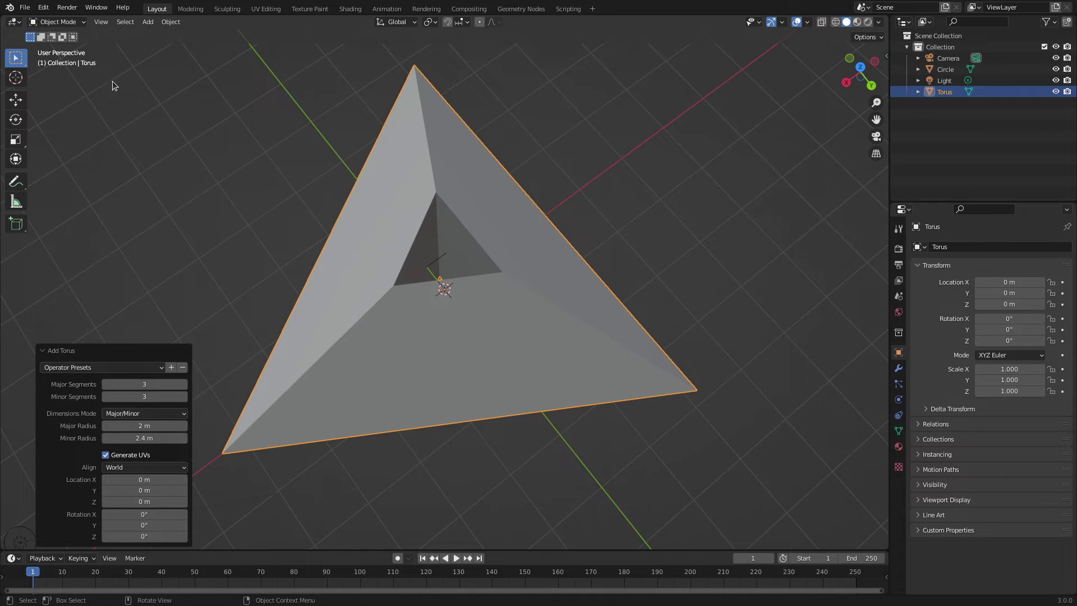
# Jump back to the earlier Move step in Undo History, removing torus and circle
pyautogui.click(47, 10)
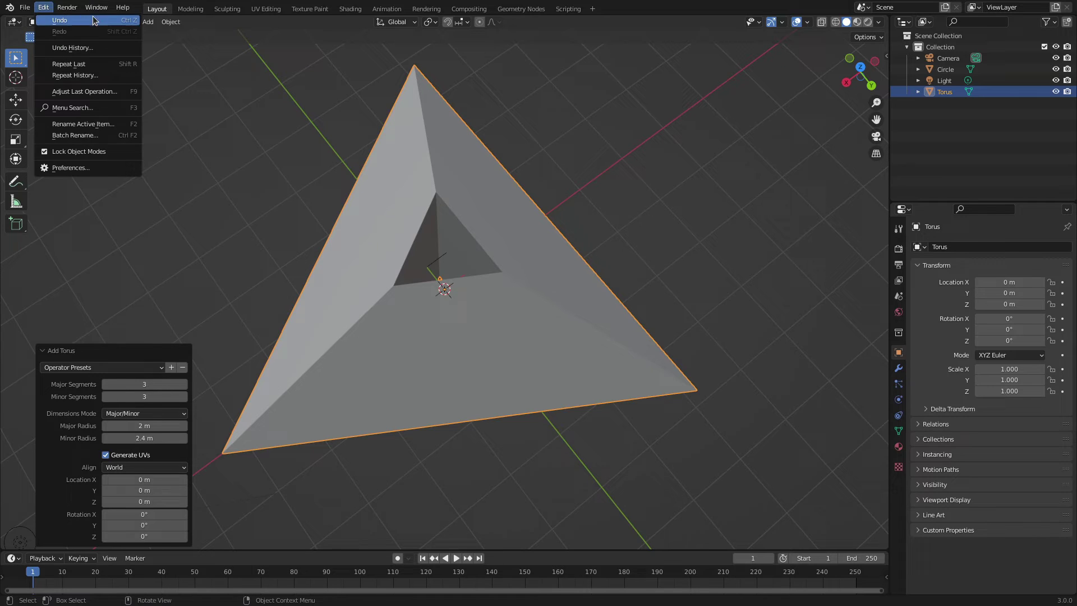
pyautogui.click(82, 50)
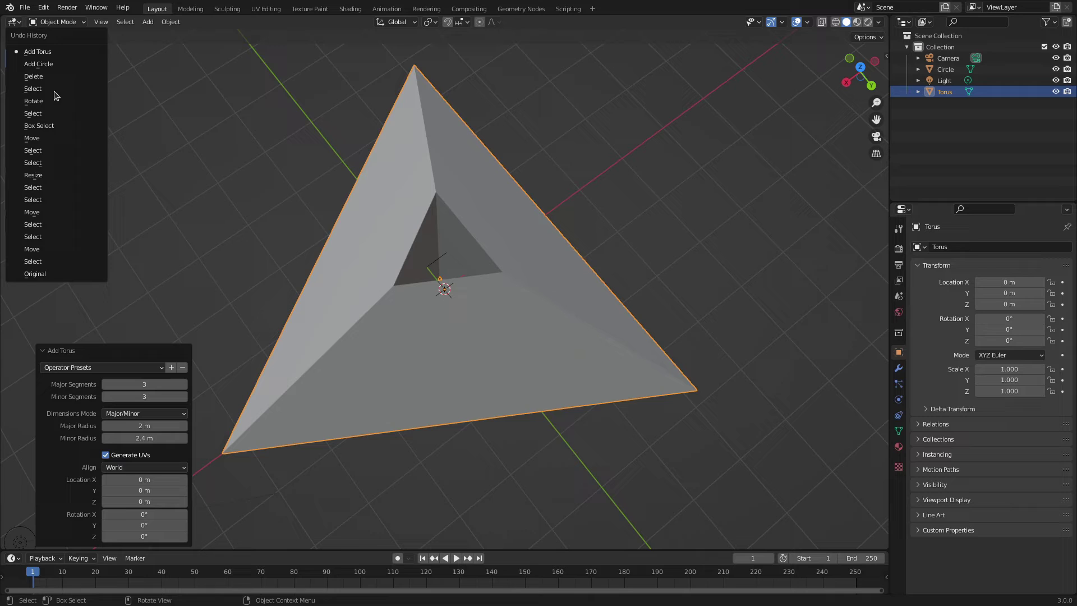
pyautogui.click(44, 213)
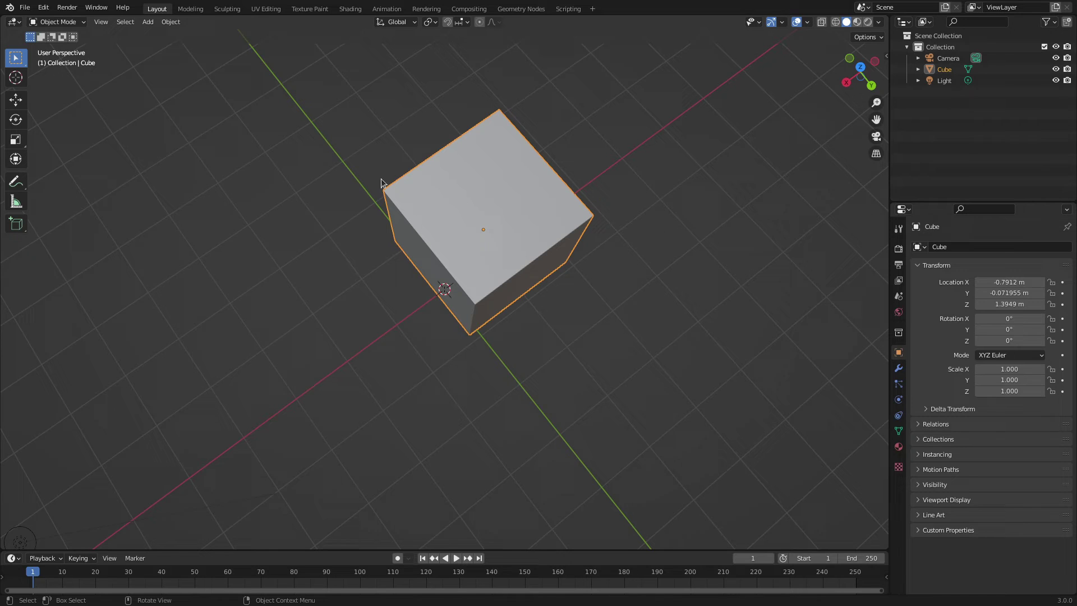
# Jump through Undo History to the Delete and Add Circle steps, then back to Add Torus
pyautogui.click(48, 12)
pyautogui.click(70, 52)
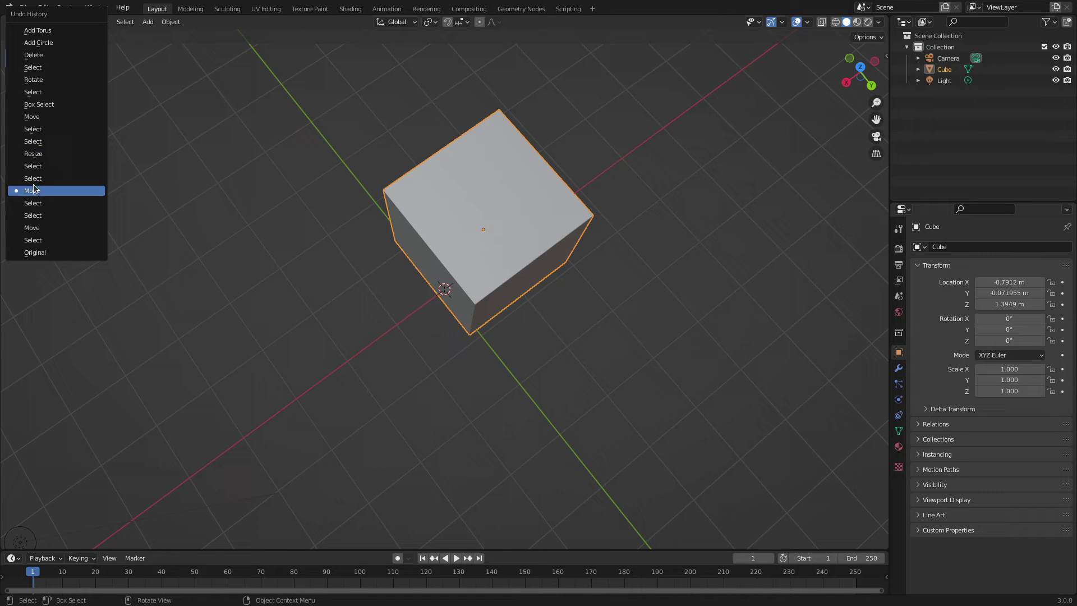
pyautogui.click(40, 55)
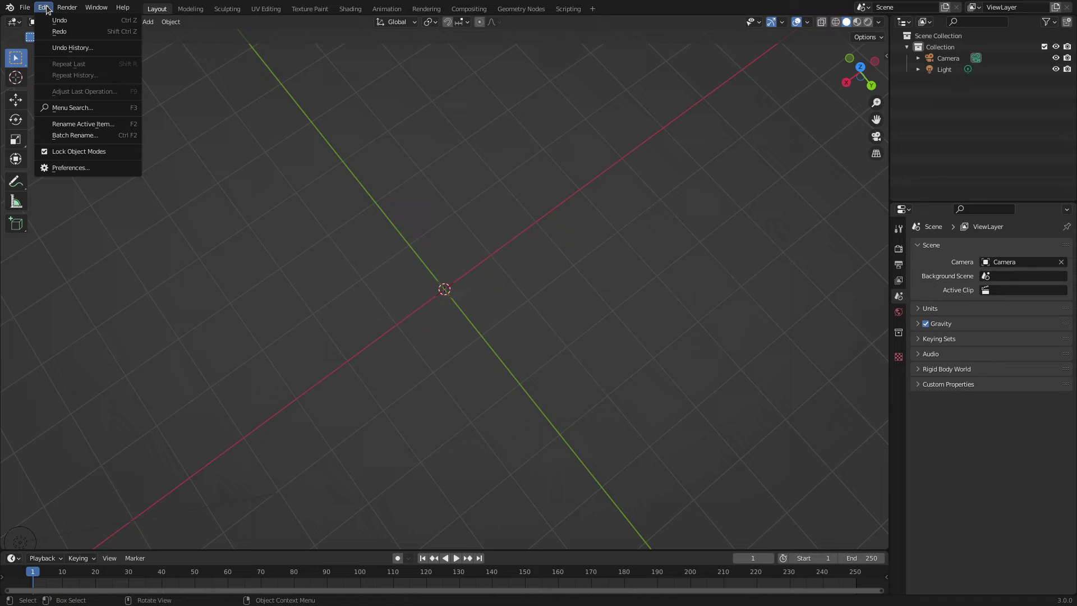
pyautogui.click(59, 47)
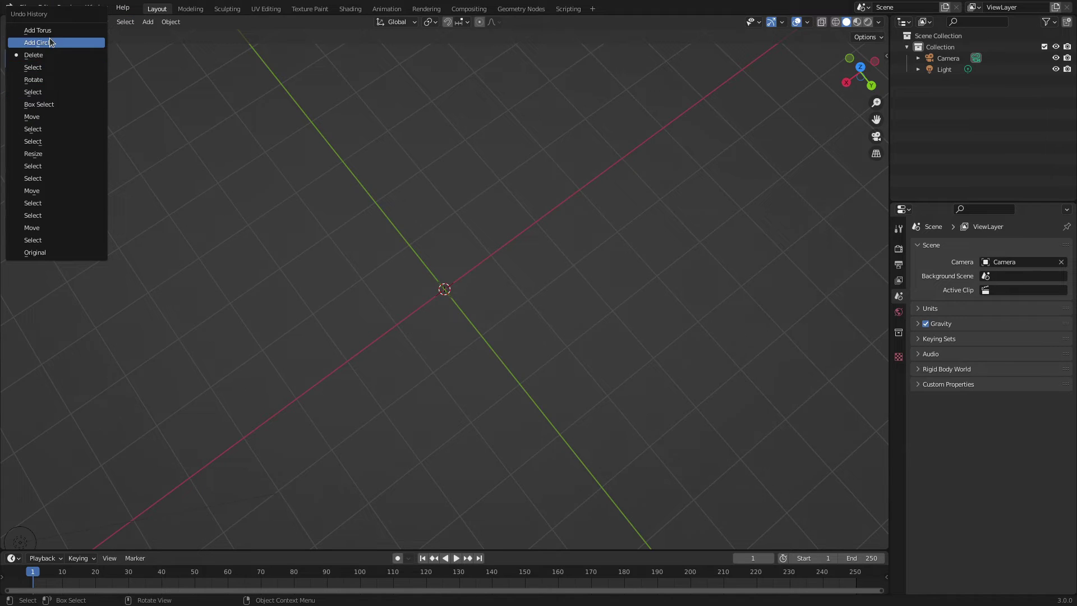
pyautogui.click(50, 42)
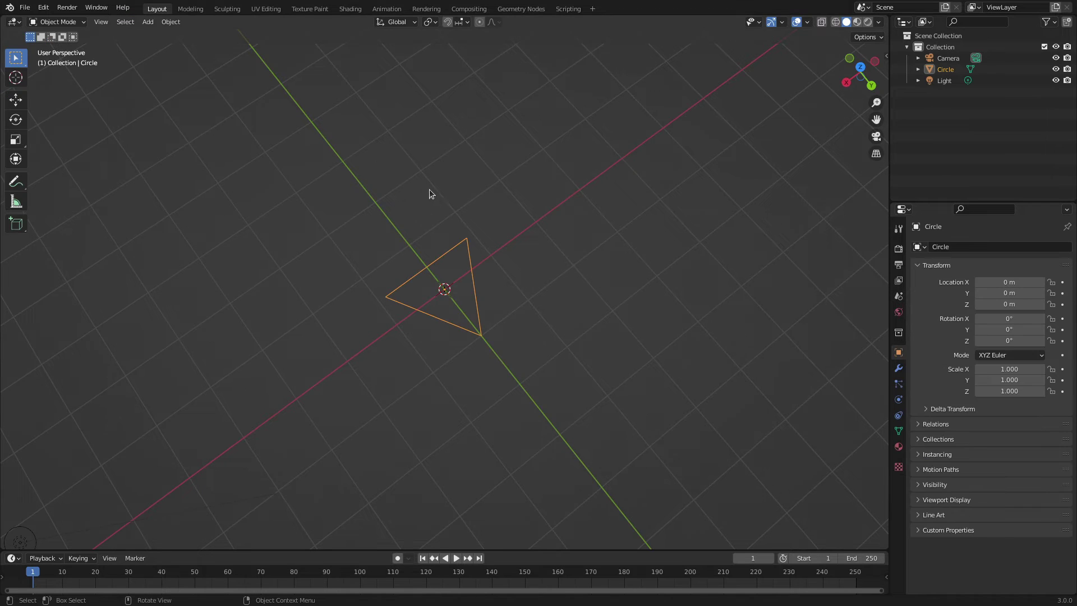
pyautogui.click(44, 6)
pyautogui.click(70, 47)
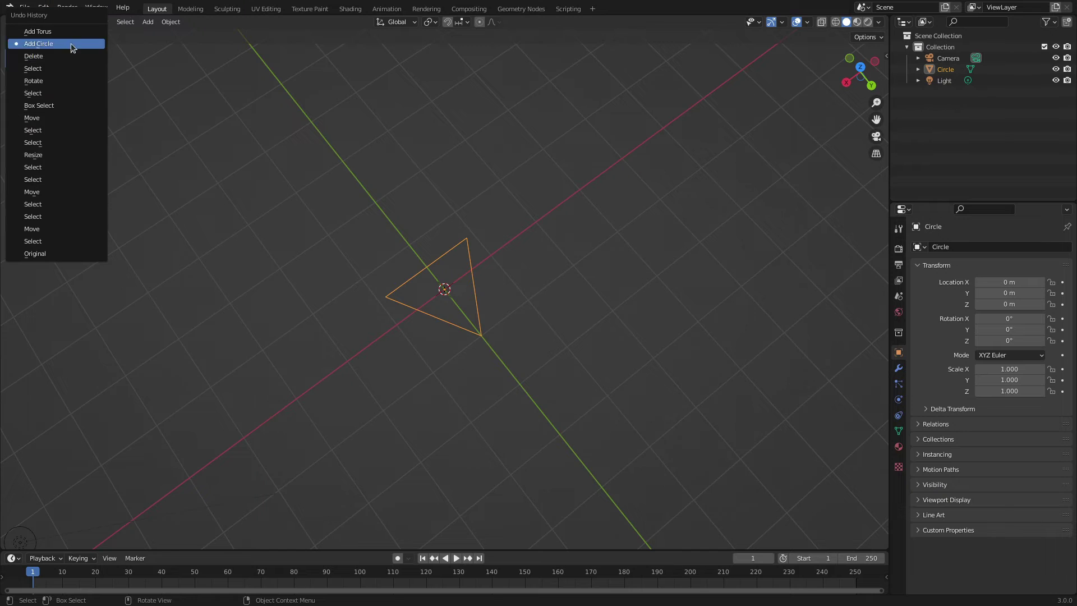
pyautogui.click(52, 27)
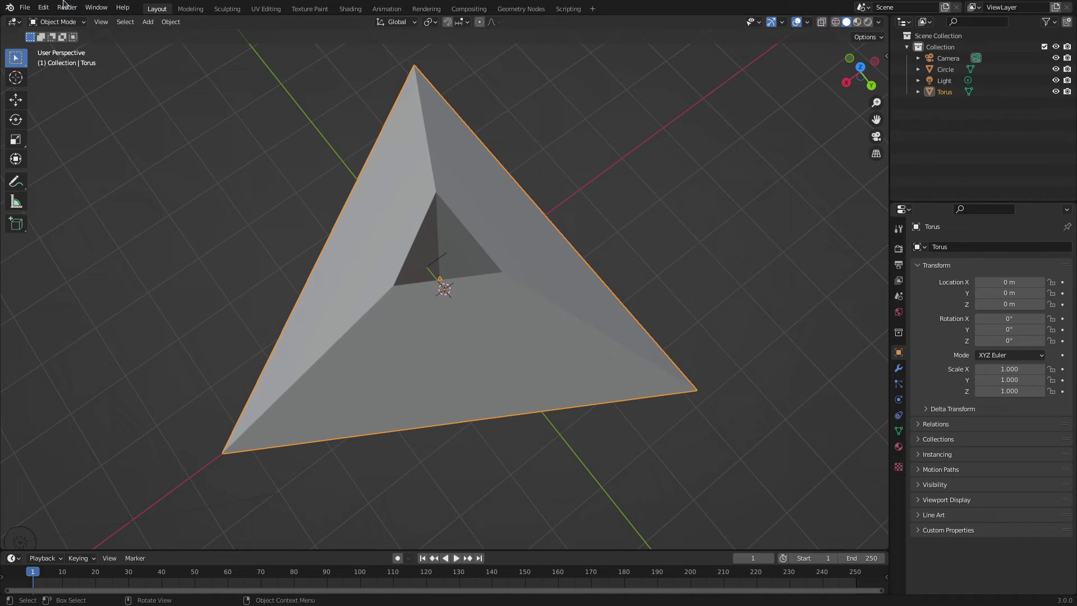
# Revert to the earlier Move step, then to Original, and close the history list
pyautogui.click(43, 7)
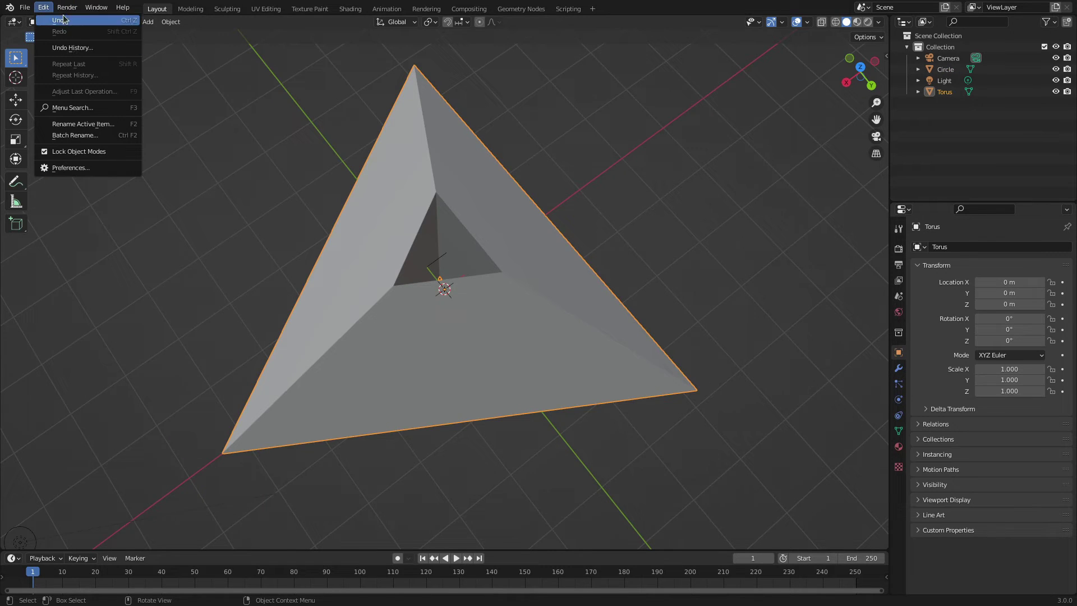
pyautogui.click(75, 48)
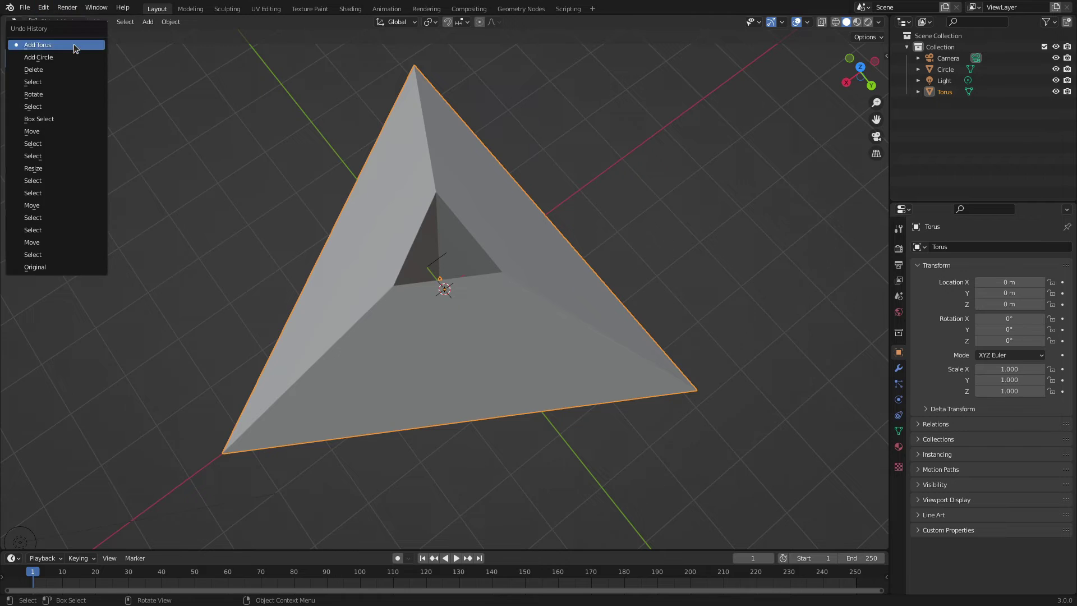
pyautogui.click(43, 240)
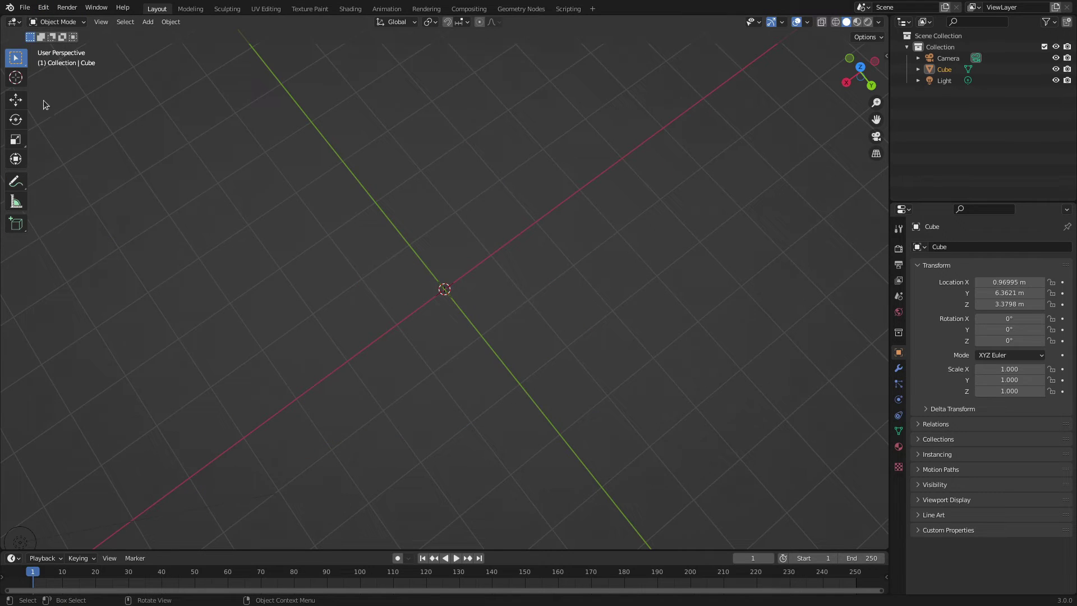
pyautogui.click(43, 7)
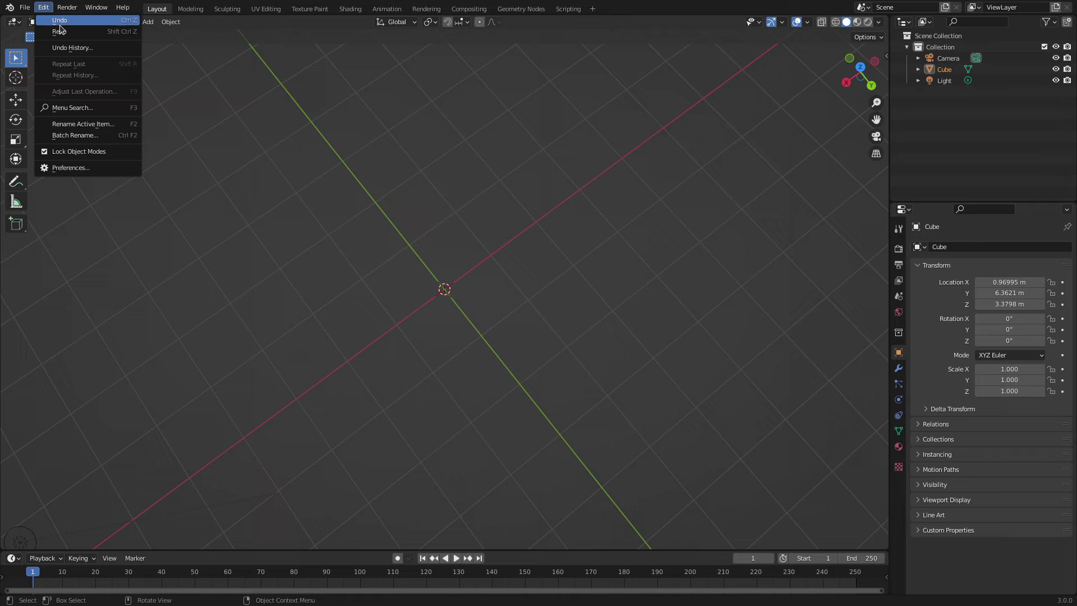
pyautogui.click(79, 48)
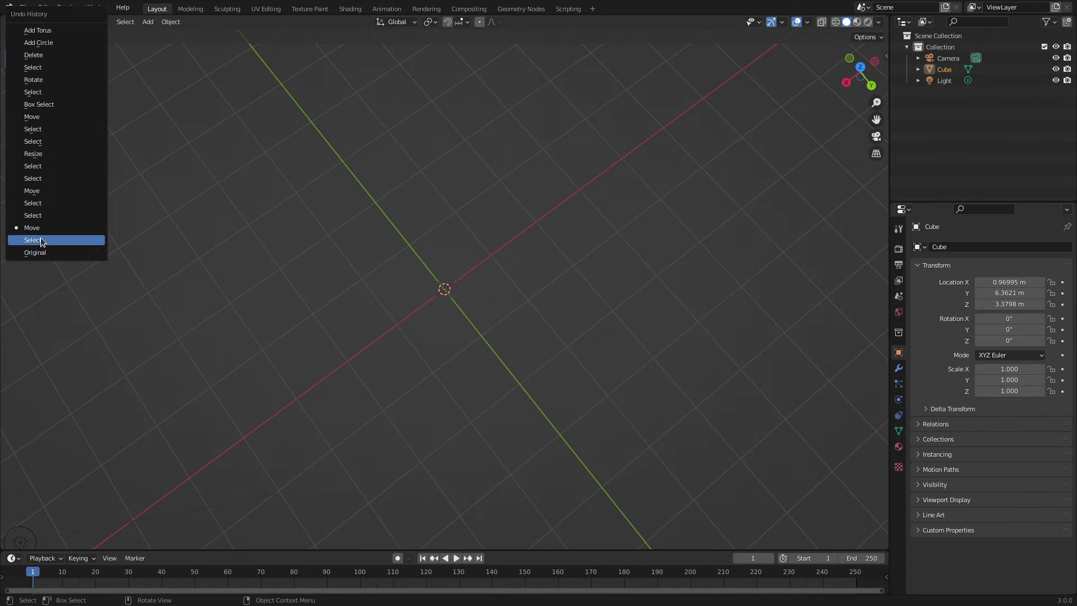
pyautogui.click(39, 253)
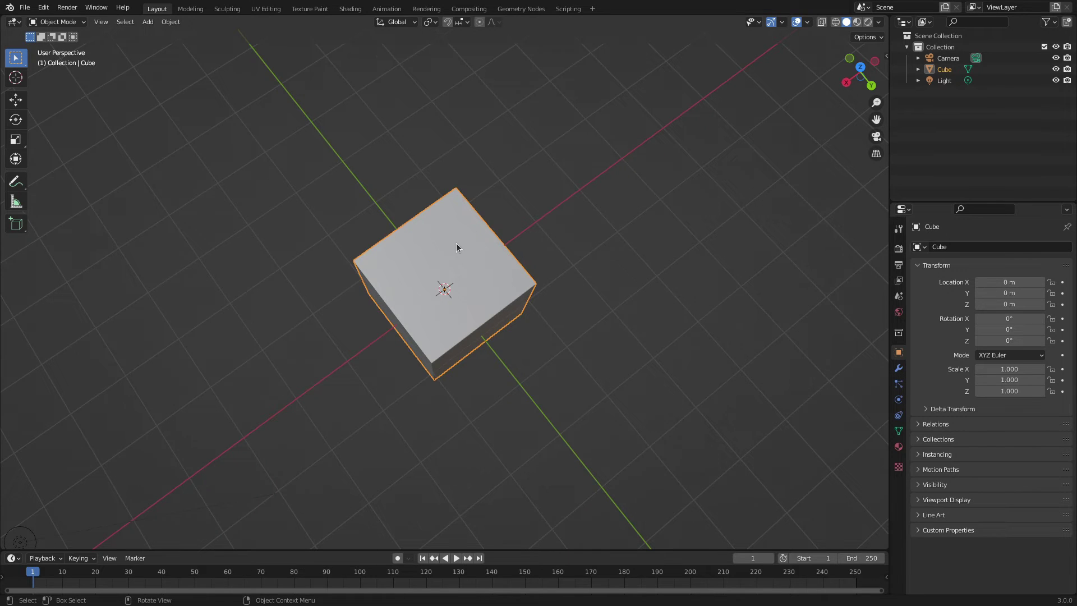
pyautogui.click(43, 7)
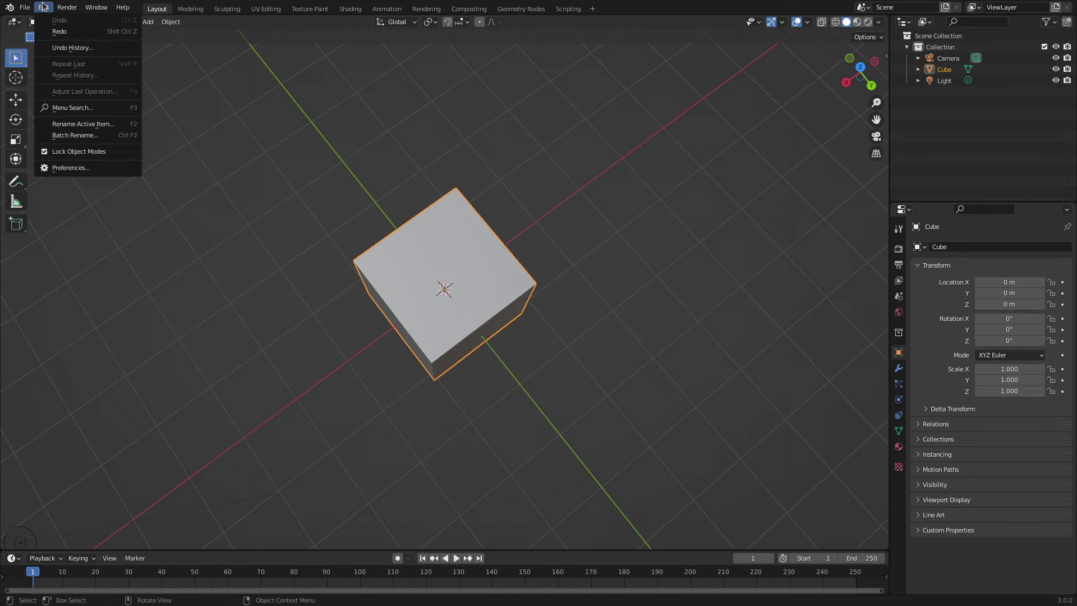
pyautogui.click(69, 48)
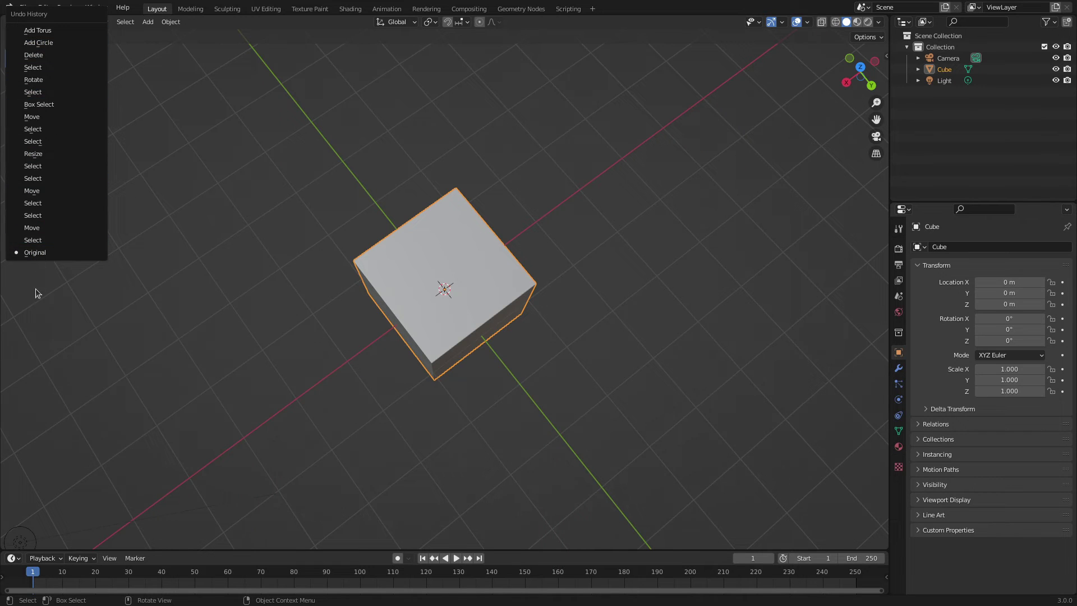
pyautogui.click(104, 253)
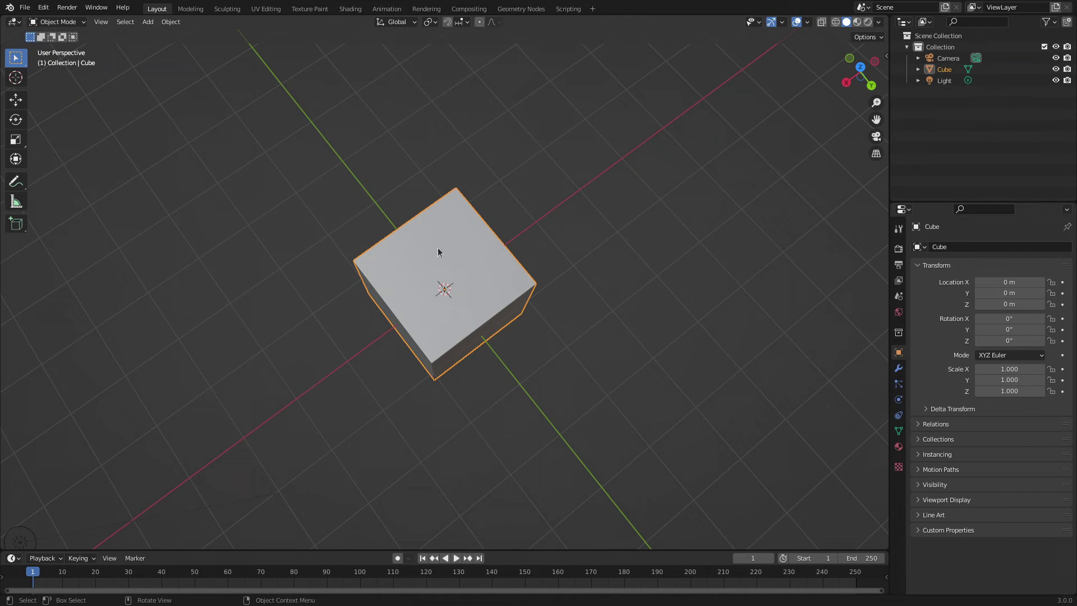
# Select the cube and rotate it 1517° around the Z axis
pyautogui.click(438, 248)
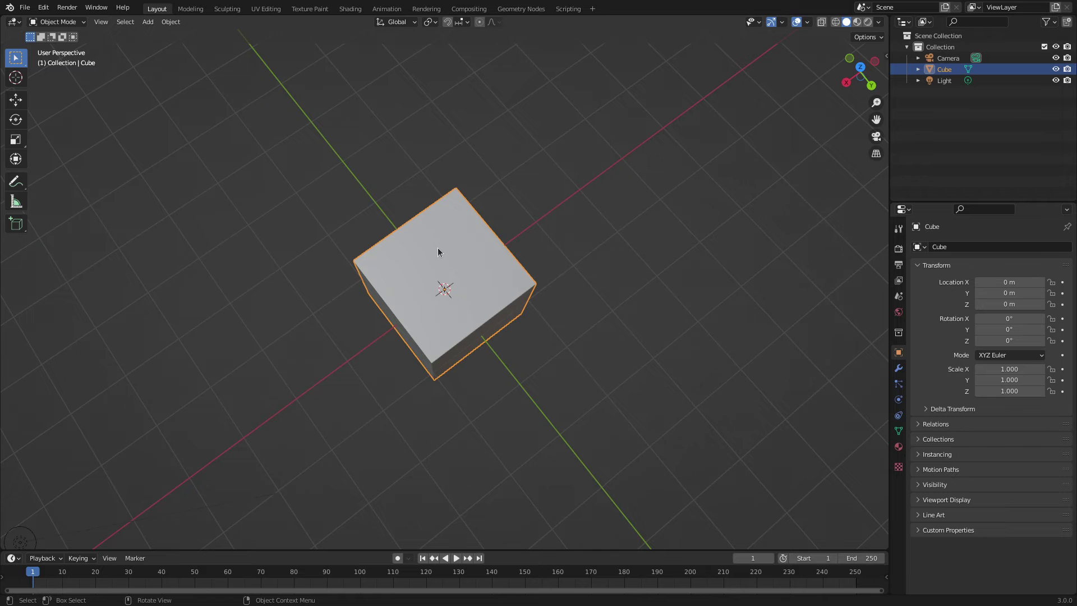
pyautogui.press('r')
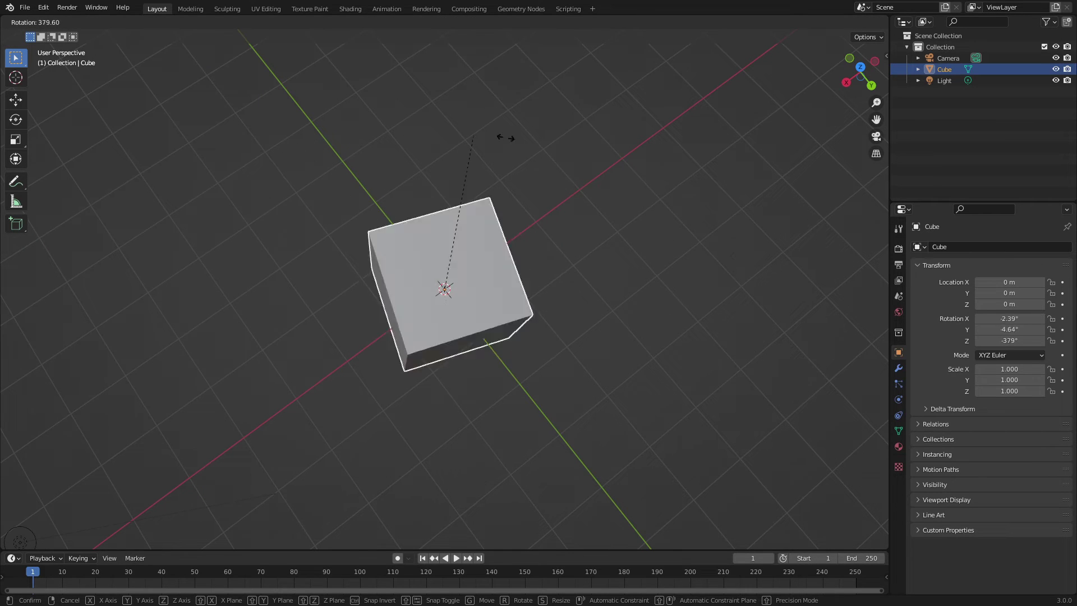
pyautogui.click(835, 132)
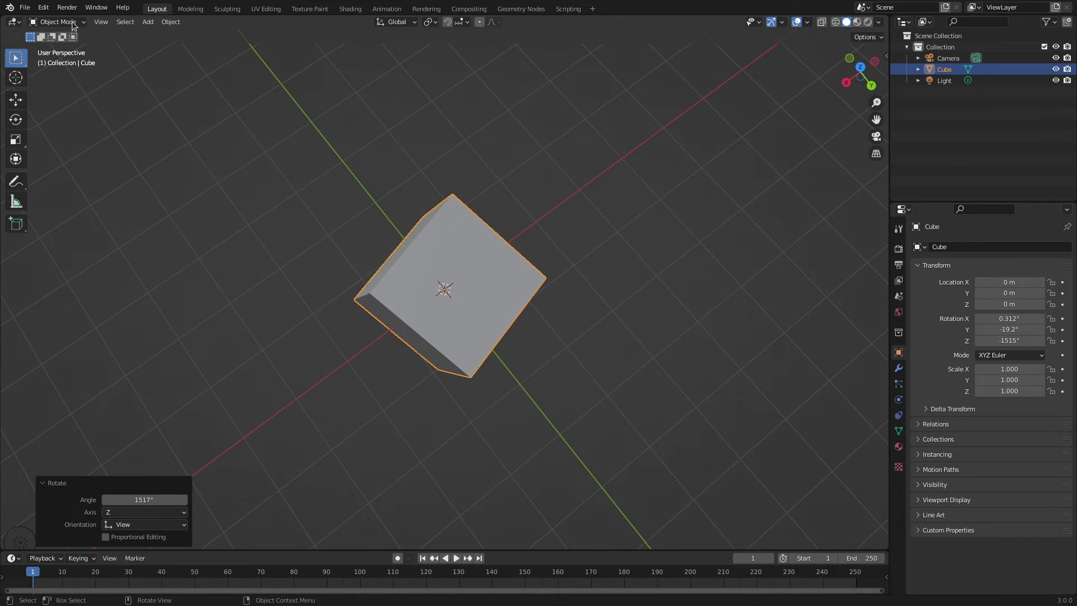
# Check the new rotation entry in the Undo History list
pyautogui.click(43, 7)
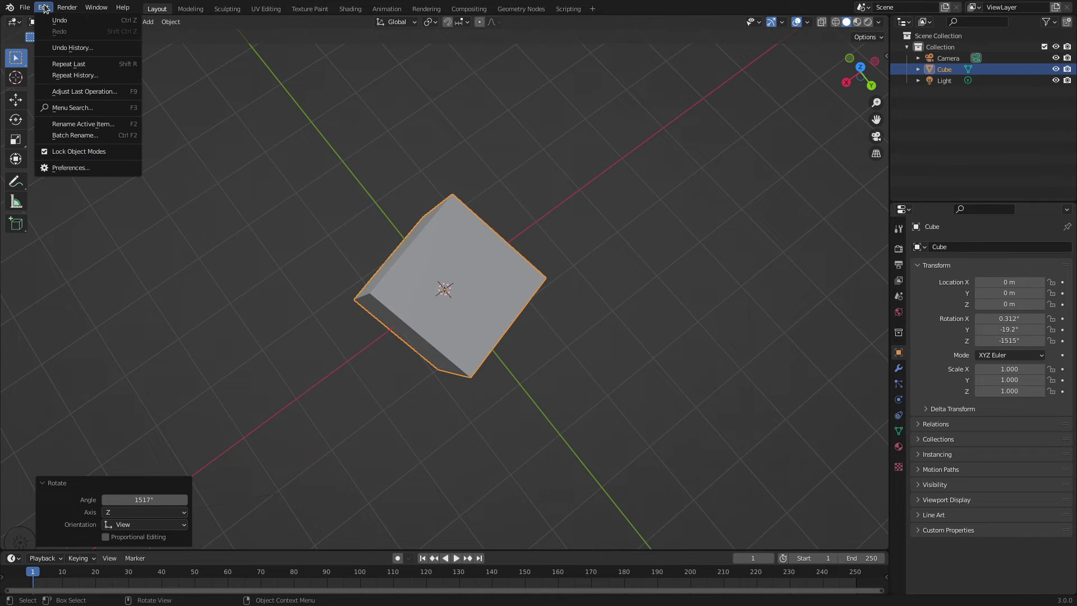
pyautogui.click(70, 48)
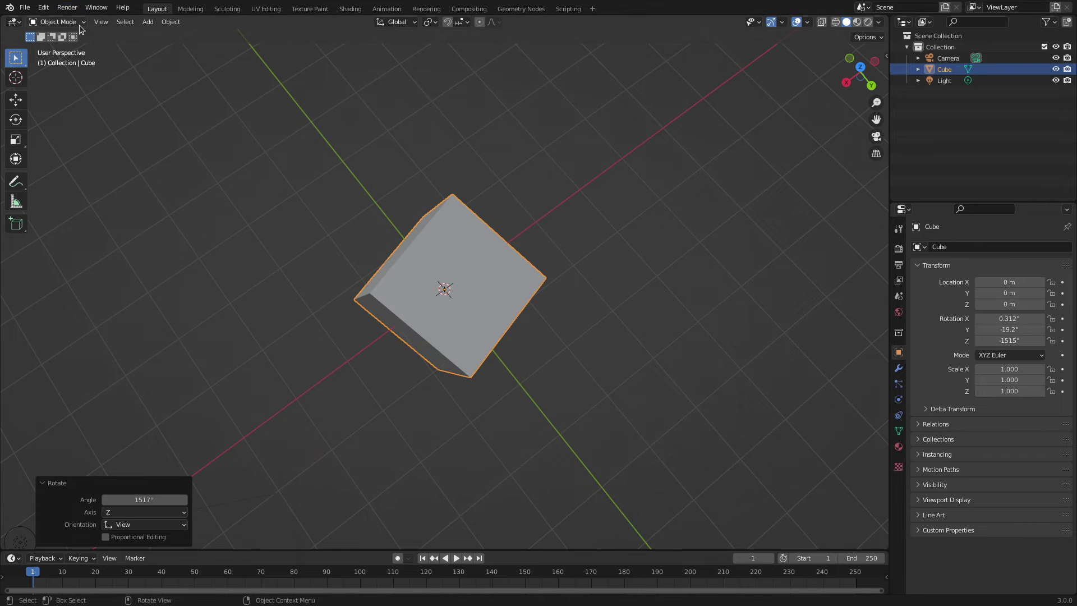
pyautogui.click(44, 8)
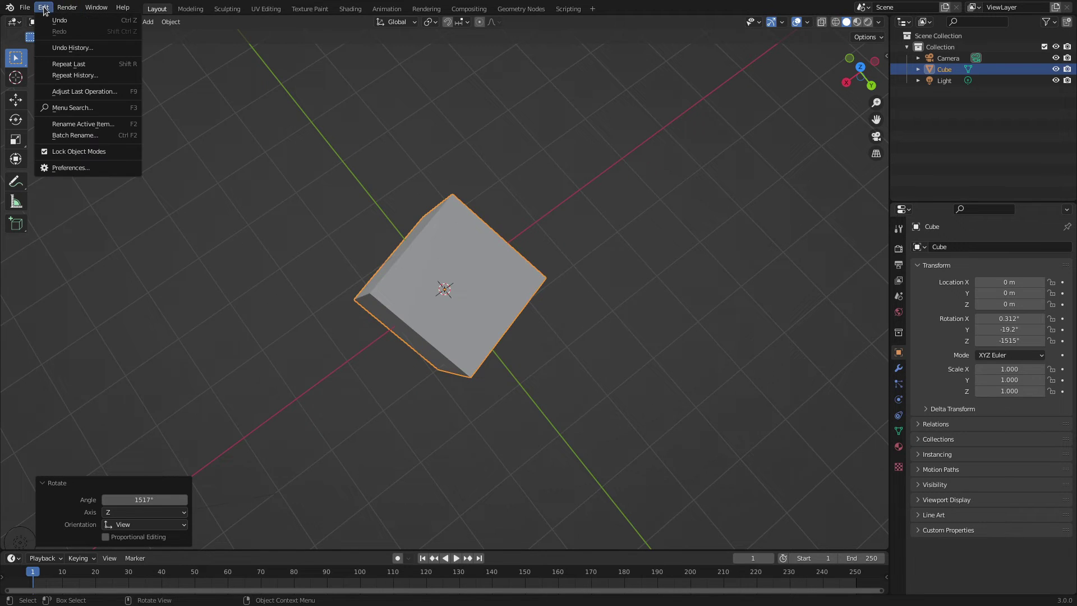
pyautogui.click(69, 47)
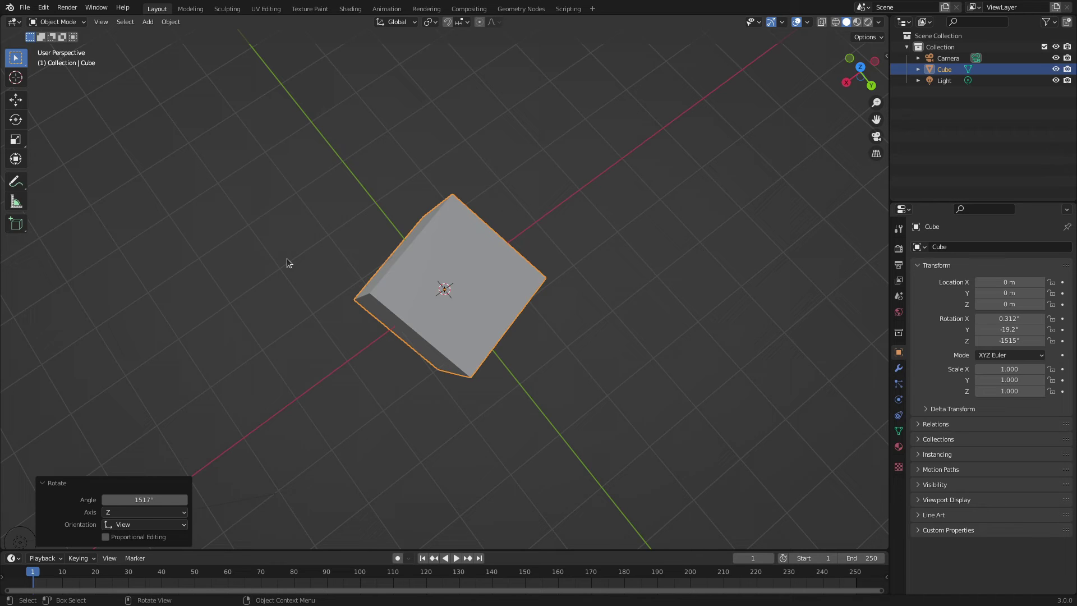
# Delete the rotated cube, leaving only the camera and light
pyautogui.moveTo(287, 258); pyautogui.dragTo(390, 251, button='middle')
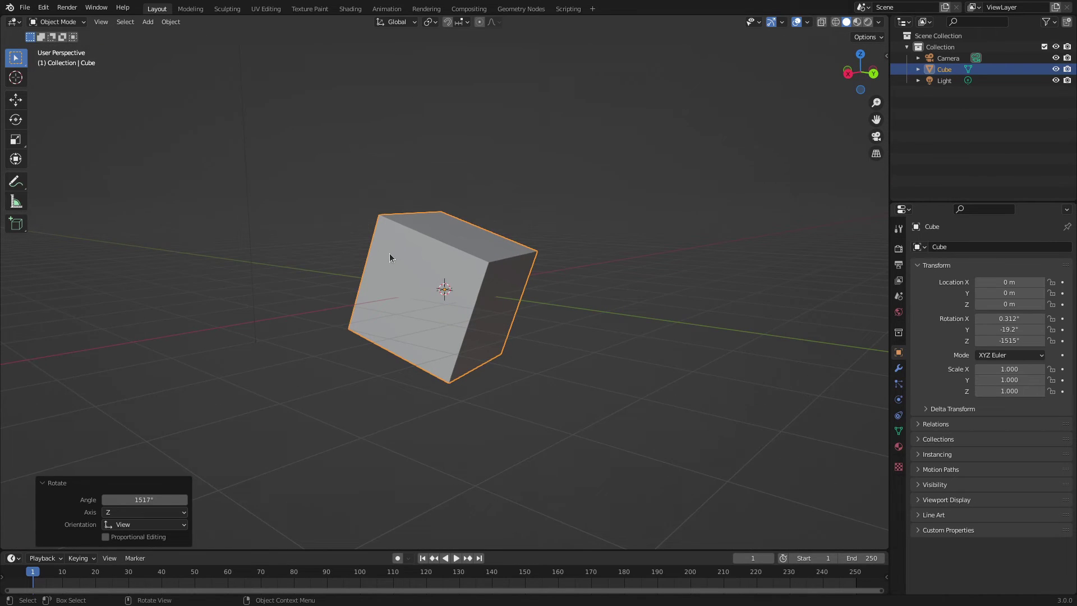
pyautogui.press('x')
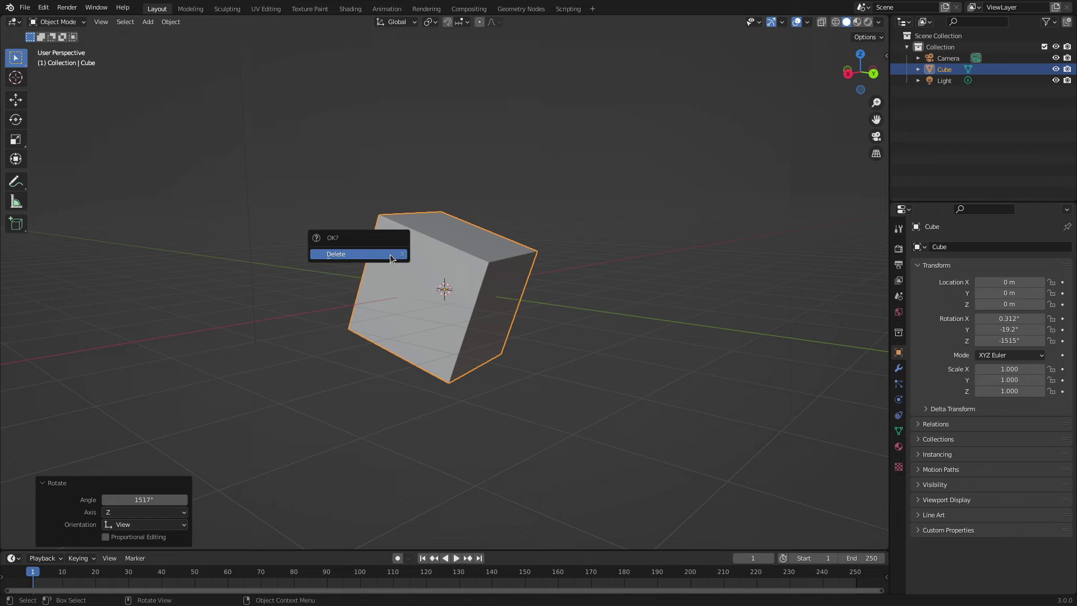
pyautogui.click(389, 254)
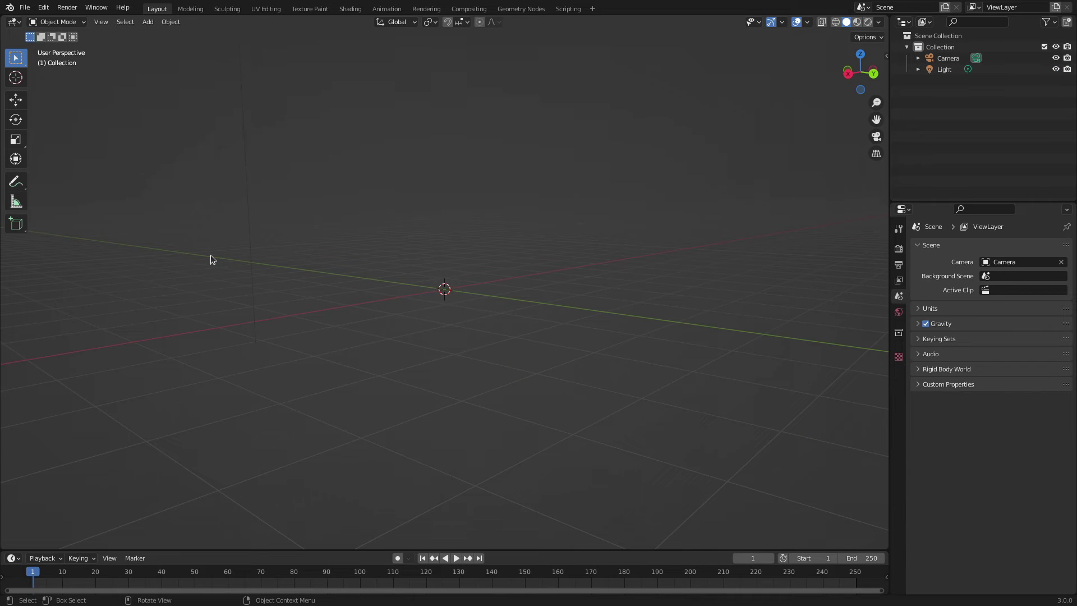
# Add a torus at the origin with 3 major and minor segments, radii 2 m and 2.4 m
pyautogui.hotkey('shift', 'a')
pyautogui.moveTo(280, 164)
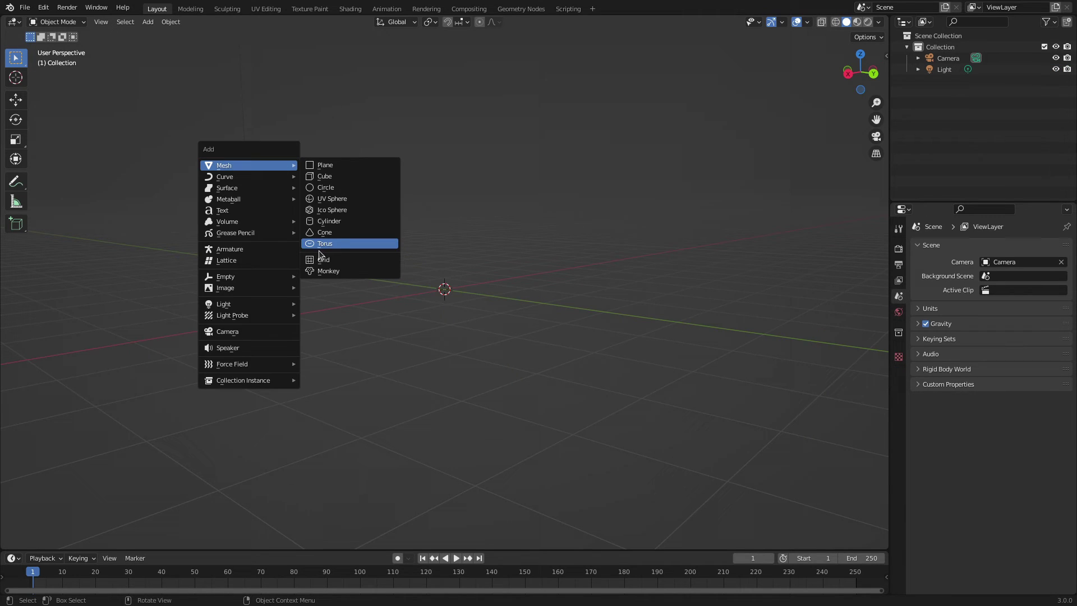
pyautogui.click(321, 243)
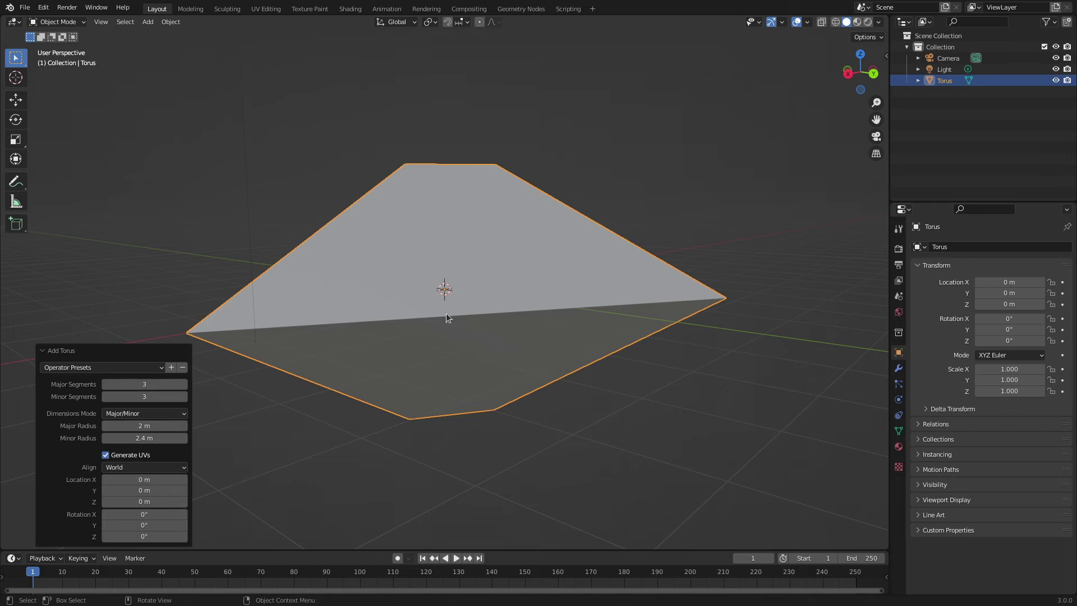
pyautogui.moveTo(510, 343); pyautogui.dragTo(482, 403, button='middle')
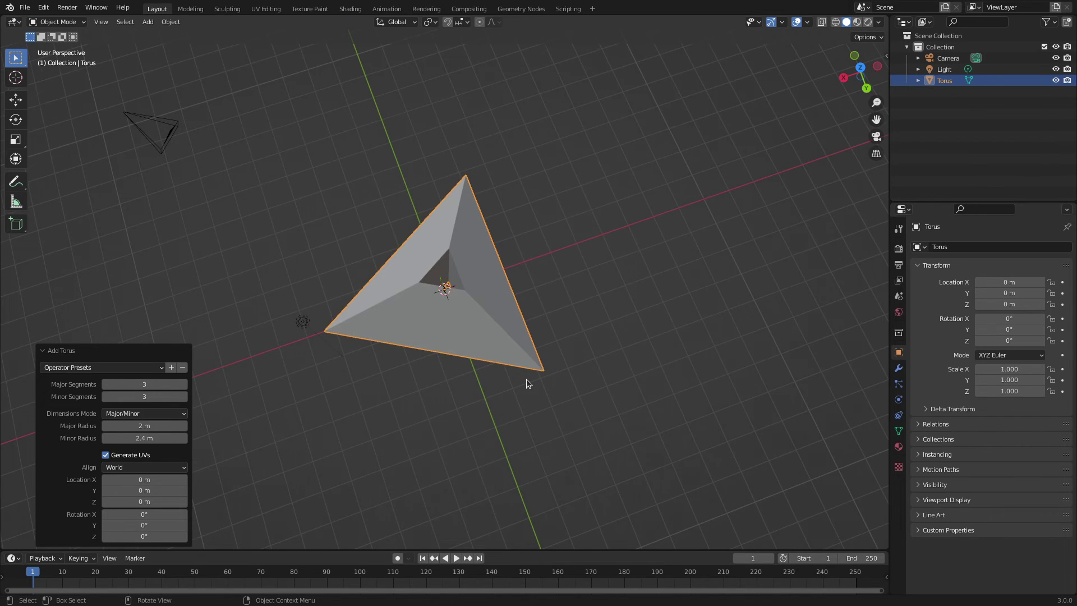
# View the torus from the top, then start a move and cancel it, keeping it at the origin
pyautogui.press('KP_7')
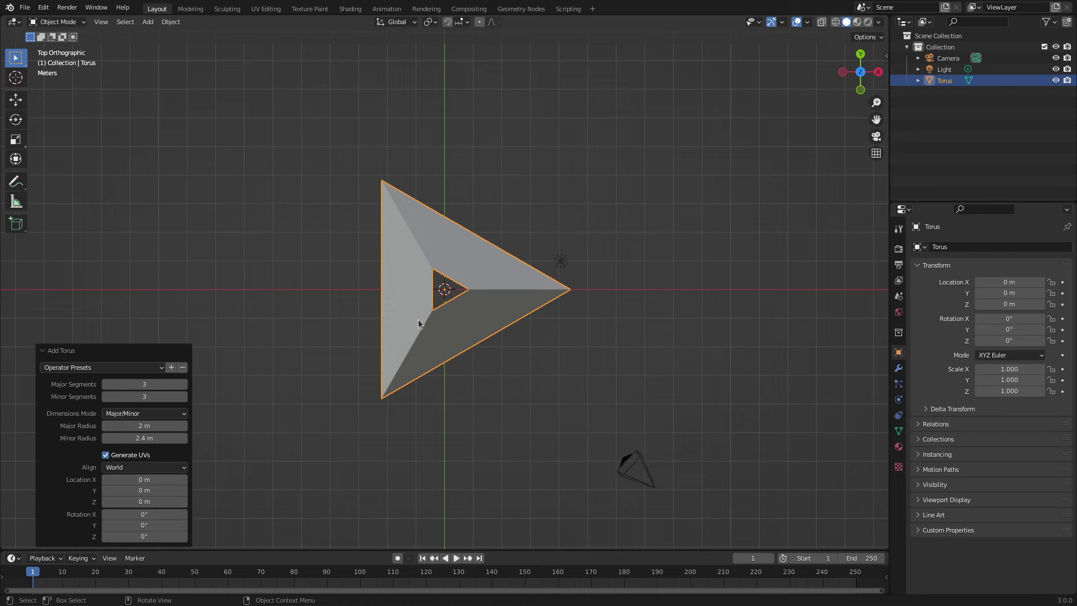
pyautogui.press('g')
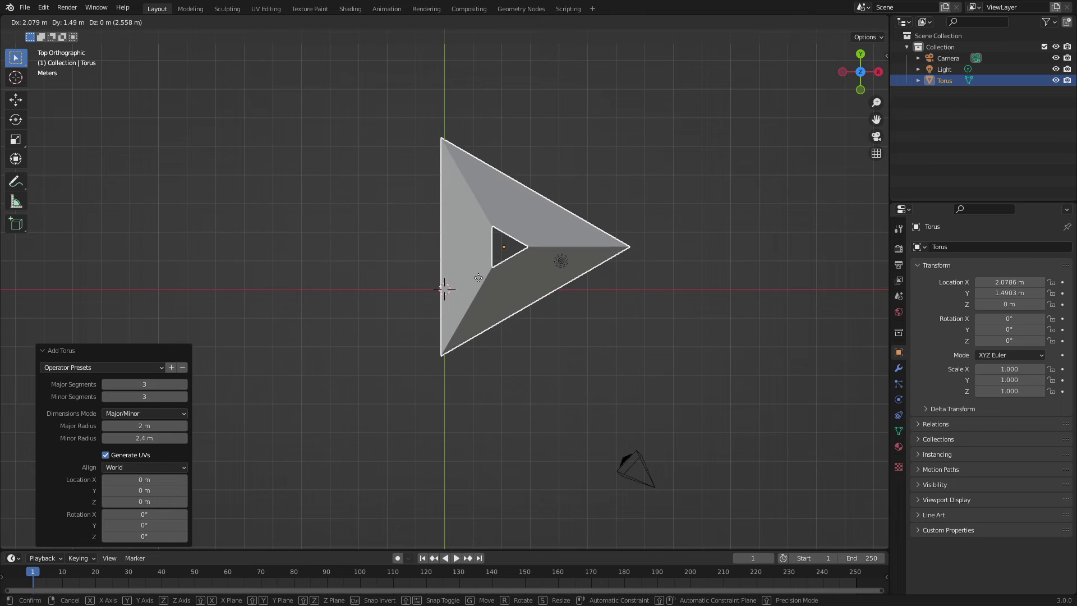
pyautogui.press('Escape')
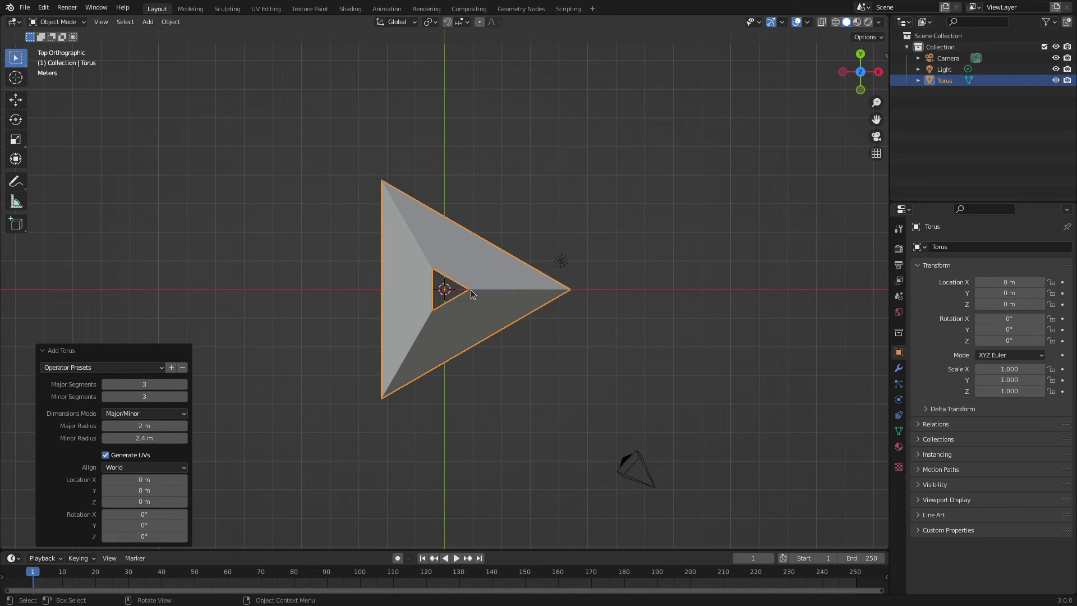
pyautogui.moveTo(470, 290); pyautogui.dragTo(407, 294, button='middle')
pyautogui.hotkey('alt', 'a')
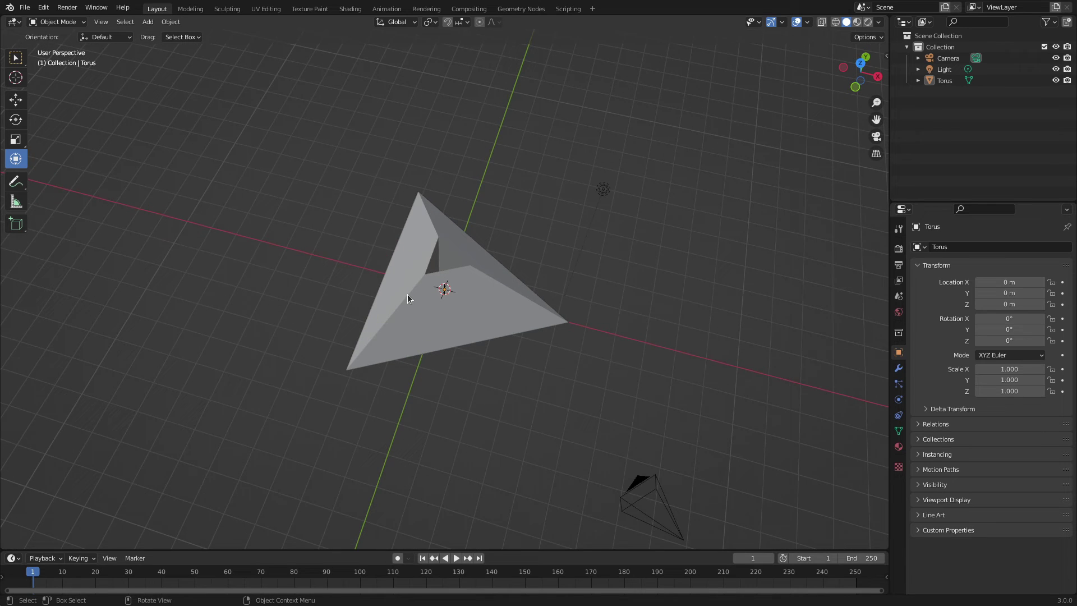
# Move the torus off the origin to about X 2.26 m, Y 0.16 m
pyautogui.press('KP_7')
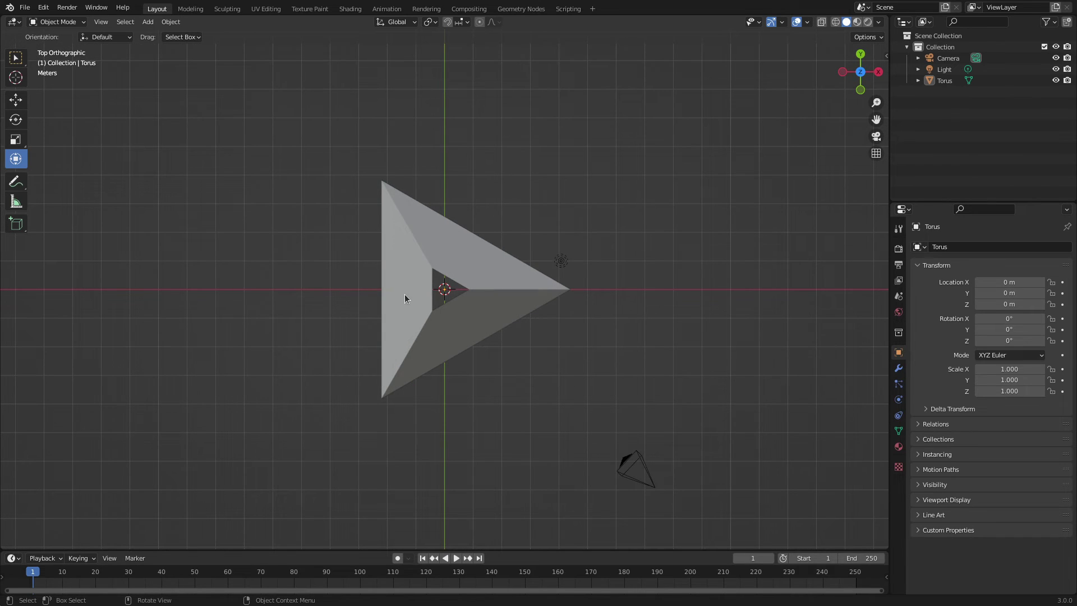
pyautogui.click(396, 279)
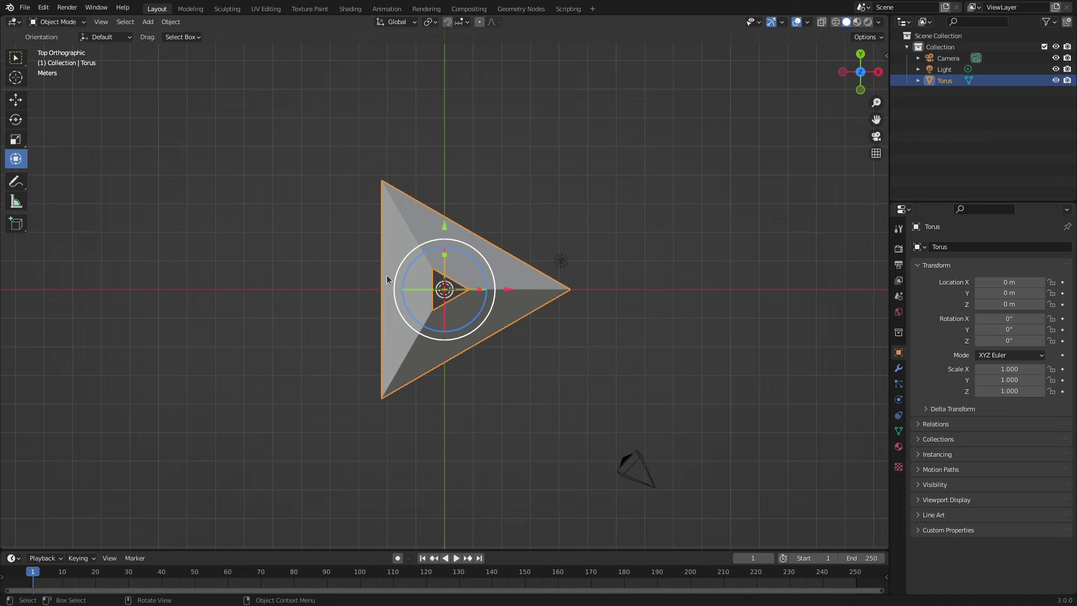
pyautogui.press('g')
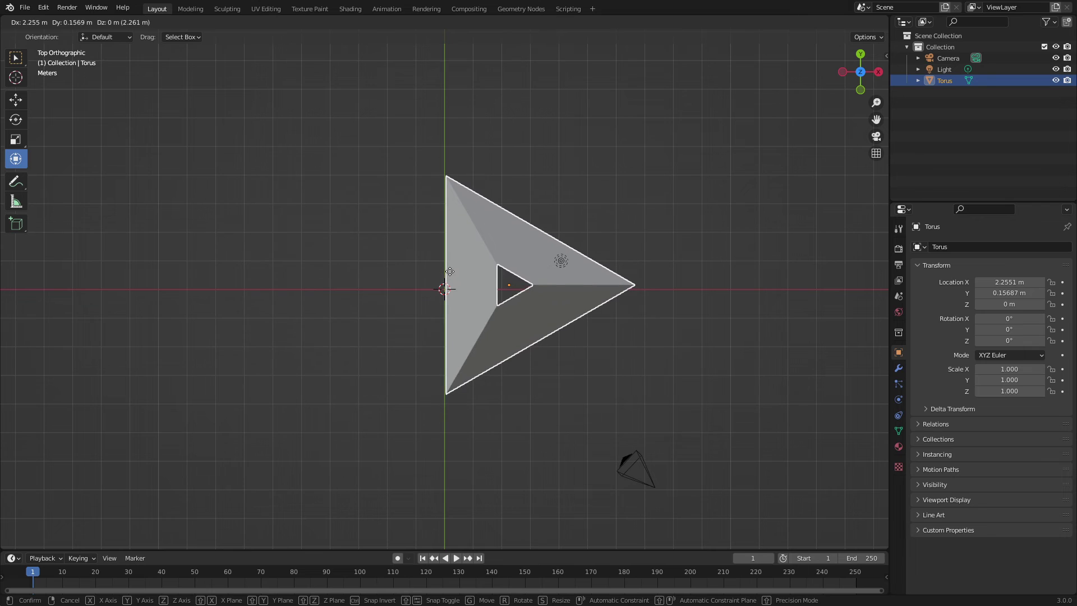
pyautogui.click(449, 272)
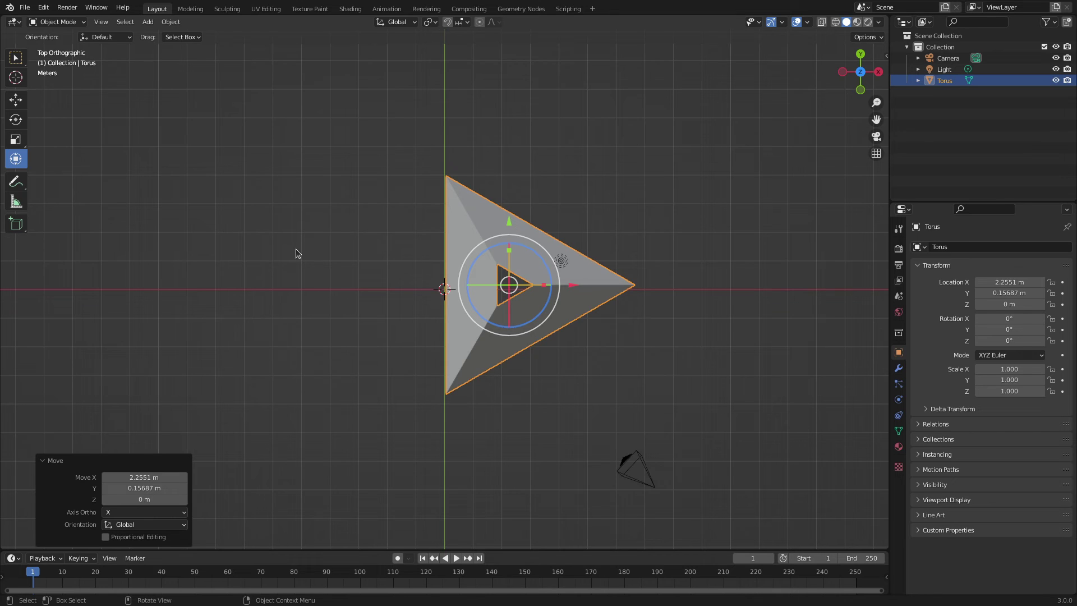
# Repeat the move three times with Shift+R, then undo back to the first move
pyautogui.hotkey('shift', 'r')
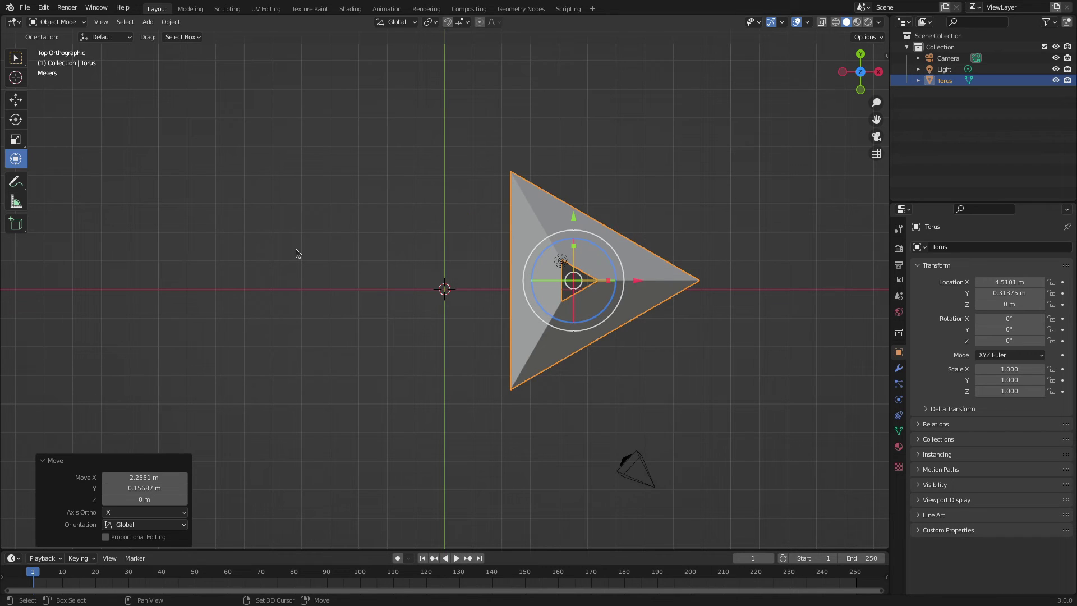
pyautogui.hotkey('shift', 'r')
pyautogui.hotkey('shift', 'r')
pyautogui.hotkey('shift', 'r')
pyautogui.hotkey('shift', 'r')
pyautogui.hotkey('shift', 'r')
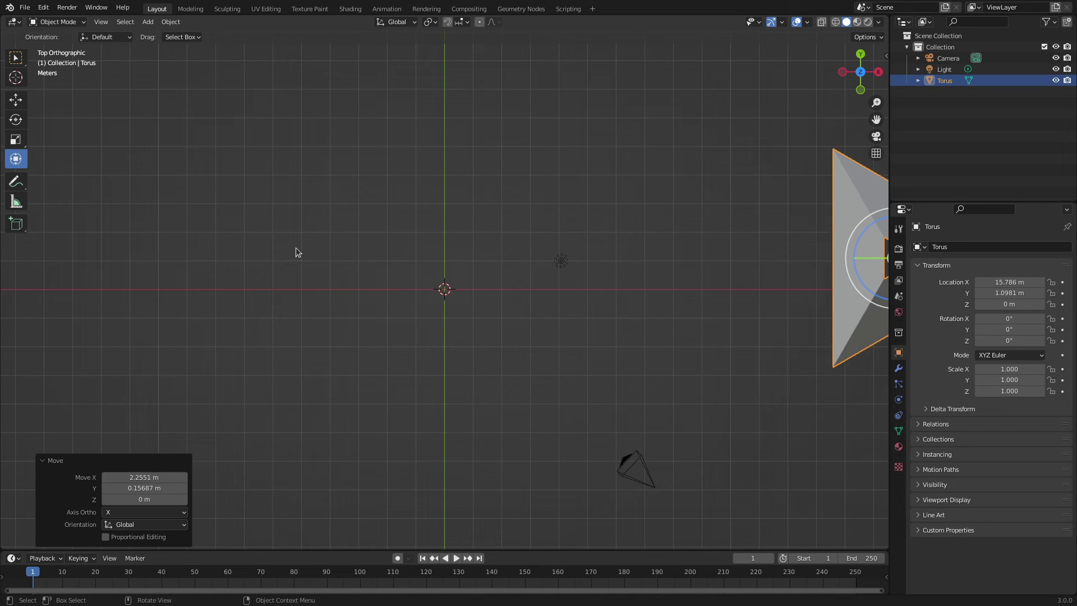
pyautogui.hotkey('shift', 'r')
pyautogui.hotkey('shift', 'r')
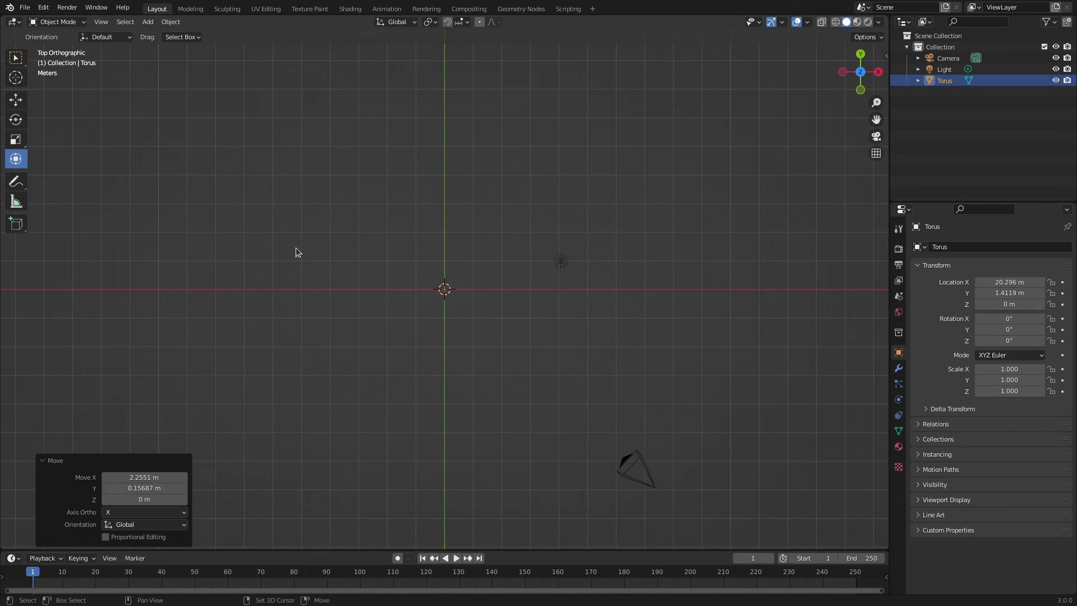
pyautogui.scroll(-1, 295, 247)
pyautogui.scroll(-4, 296, 253)
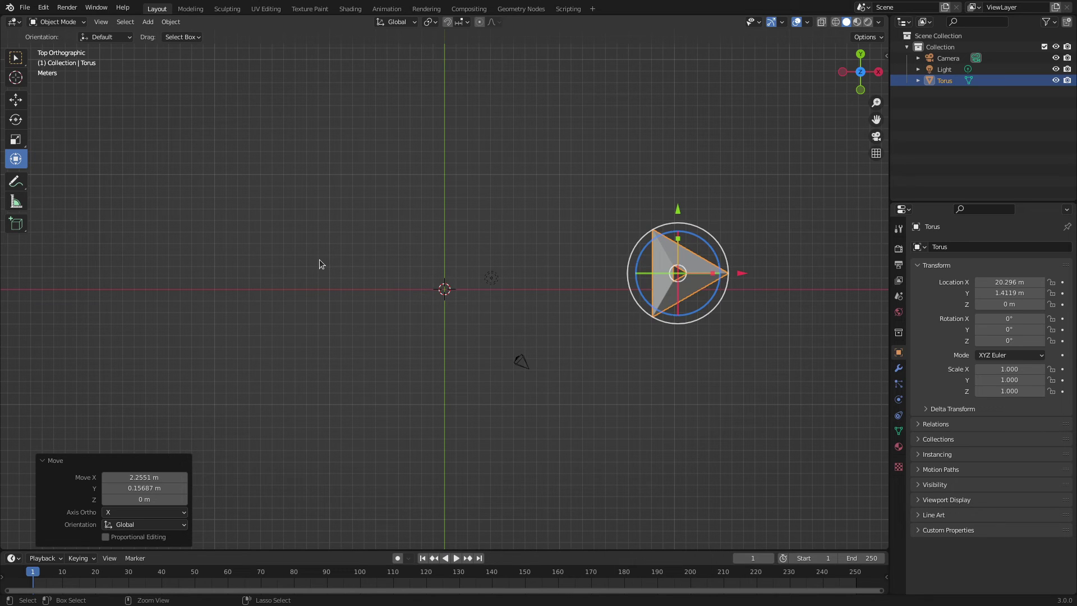
pyautogui.hotkey('ctrl', 'z')
pyautogui.hotkey('ctrl', 'z')
pyautogui.hotkey('ctrl', 'z')
pyautogui.hotkey('ctrl', 'z')
pyautogui.hotkey('ctrl', 'z')
pyautogui.hotkey('ctrl', 'z')
pyautogui.hotkey('ctrl', 'z')
pyautogui.hotkey('ctrl', 'z')
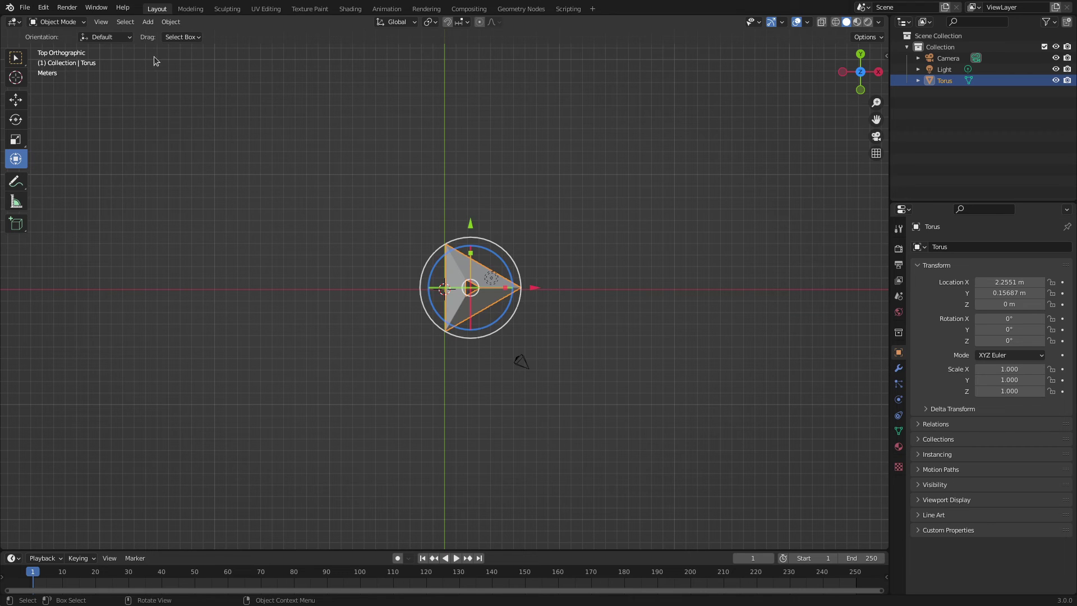
pyautogui.click(47, 10)
# Reselect the torus and move it up-right to X 7.23 m, Y 13.19 m
pyautogui.click(306, 294)
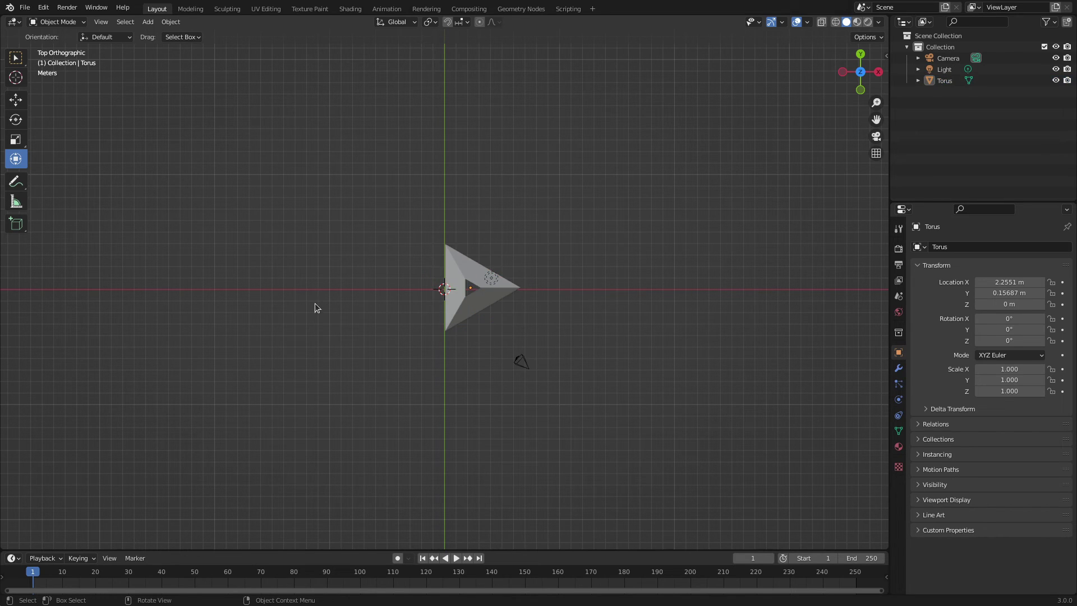
pyautogui.click(474, 261)
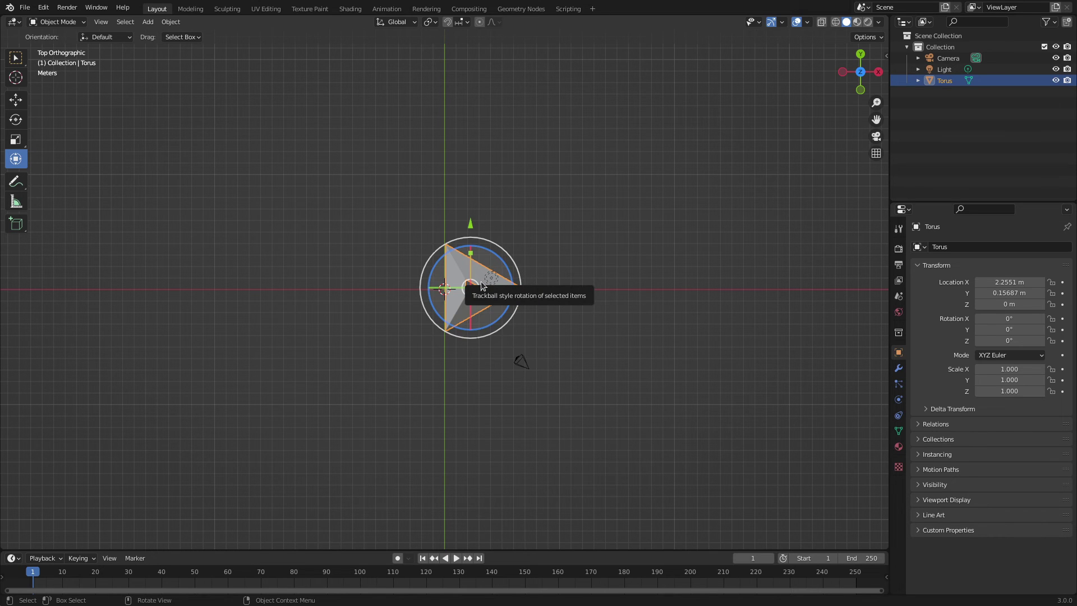
pyautogui.moveTo(481, 286); pyautogui.dragTo(539, 135)
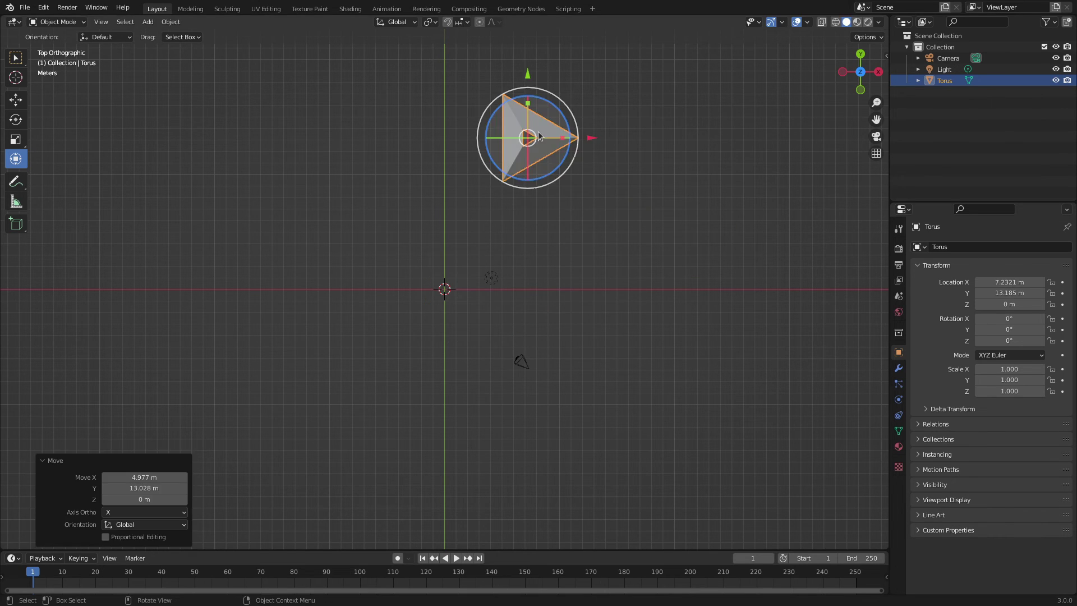
pyautogui.scroll(-4, 367, 161)
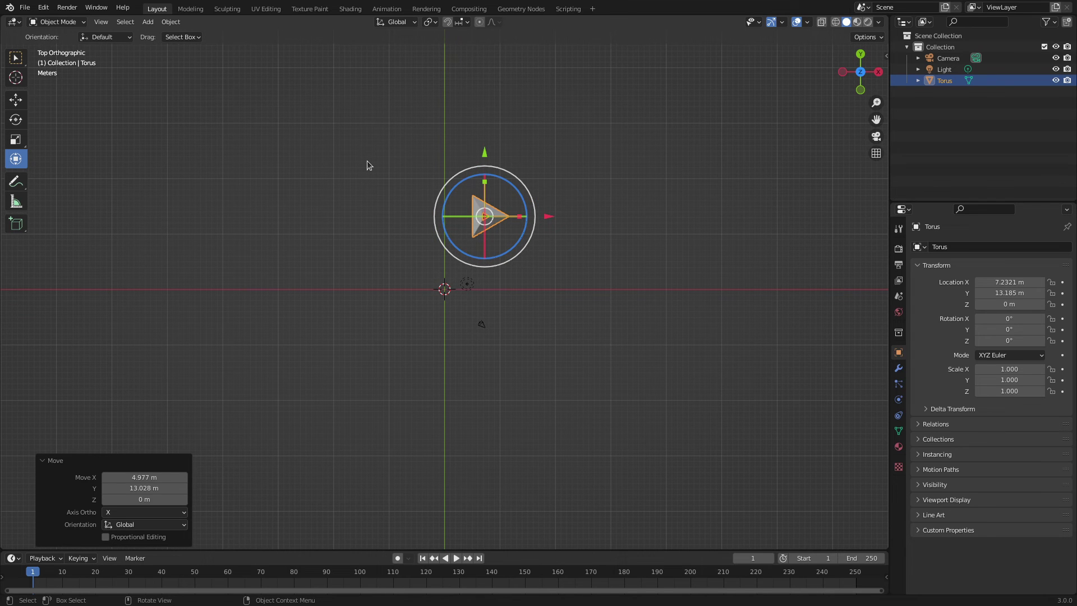
# Repeat the move with Shift+R until the torus reaches X 91.841 m, Y 234.66 m
pyautogui.hotkey('shift', 'r')
pyautogui.hotkey('shift', 'r')
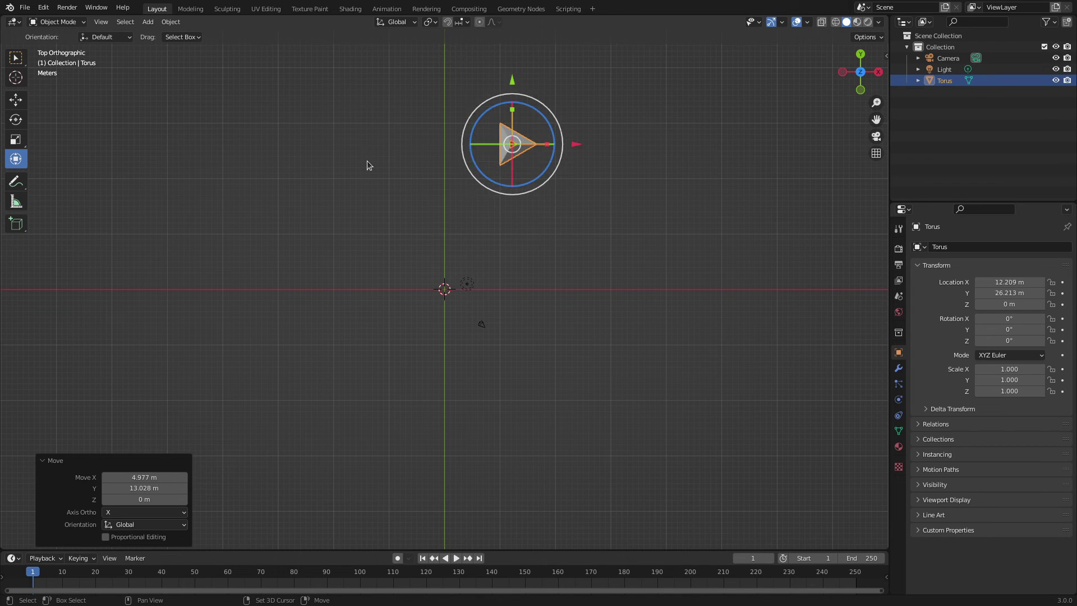
pyautogui.hotkey('shift', 'r')
pyautogui.hotkey('shift', 'r')
pyautogui.moveTo(420, 122); pyautogui.dragTo(596, 271, button='middle')
pyautogui.keyDown('shift'); pyautogui.moveTo(546, 152); pyautogui.dragTo(509, 415, button='middle'); pyautogui.keyUp('shift')
pyautogui.hotkey('shift', 'r')
pyautogui.hotkey('shift', 'r')
pyautogui.hotkey('shift', 'r')
pyautogui.hotkey('shift', 'r')
pyautogui.hotkey('shift', 'r')
pyautogui.hotkey('shift', 'r')
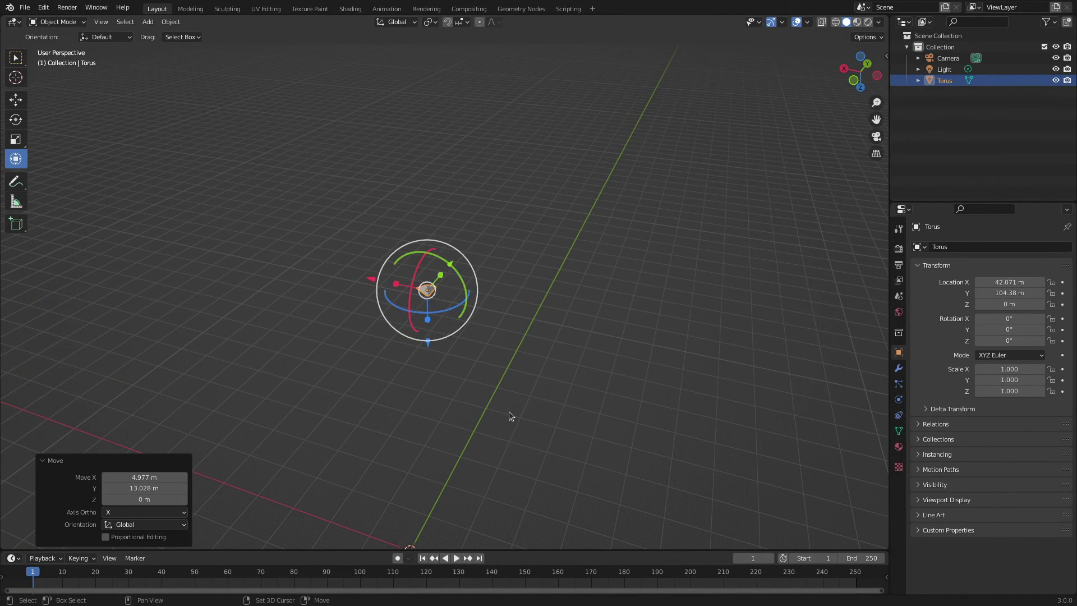
pyautogui.hotkey('shift', 'r')
pyautogui.hotkey('shift', 'r')
pyautogui.hotkey('shift', 'r')
pyautogui.hotkey('shift', 'r')
pyautogui.hotkey('shift', 'r')
pyautogui.hotkey('shift', 'r')
pyautogui.hotkey('shift', 'r')
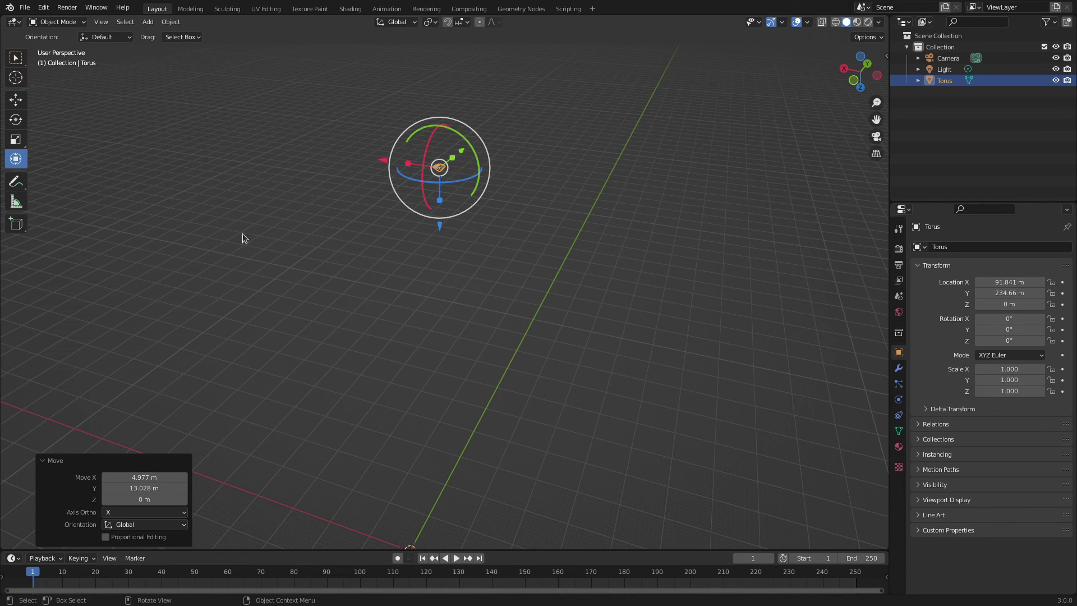
# Check the Move entry in Edit > Repeat History, then orbit around the scene
pyautogui.click(49, 8)
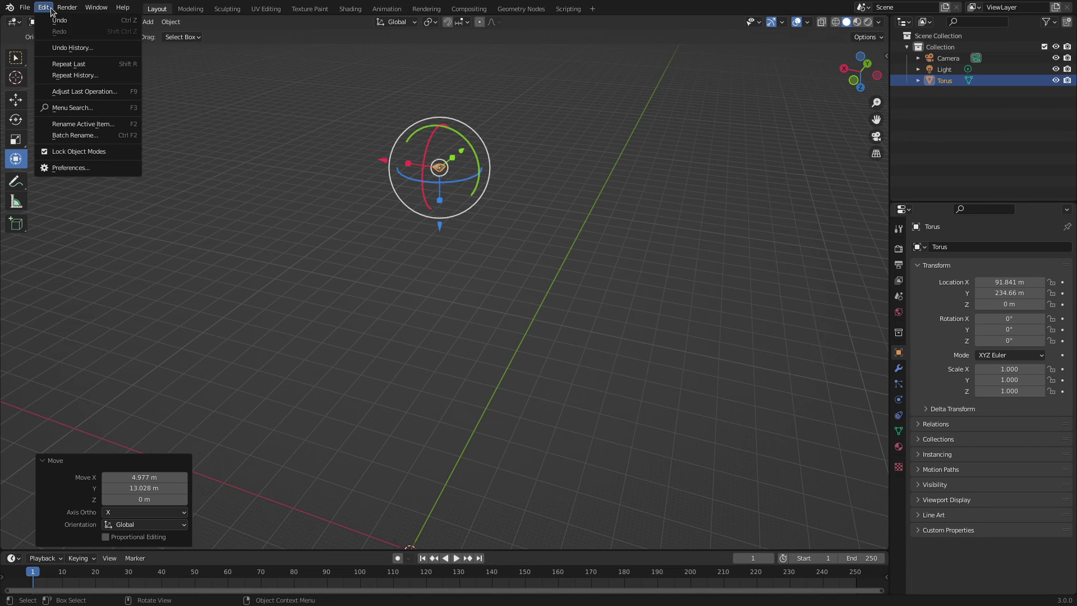
pyautogui.click(77, 76)
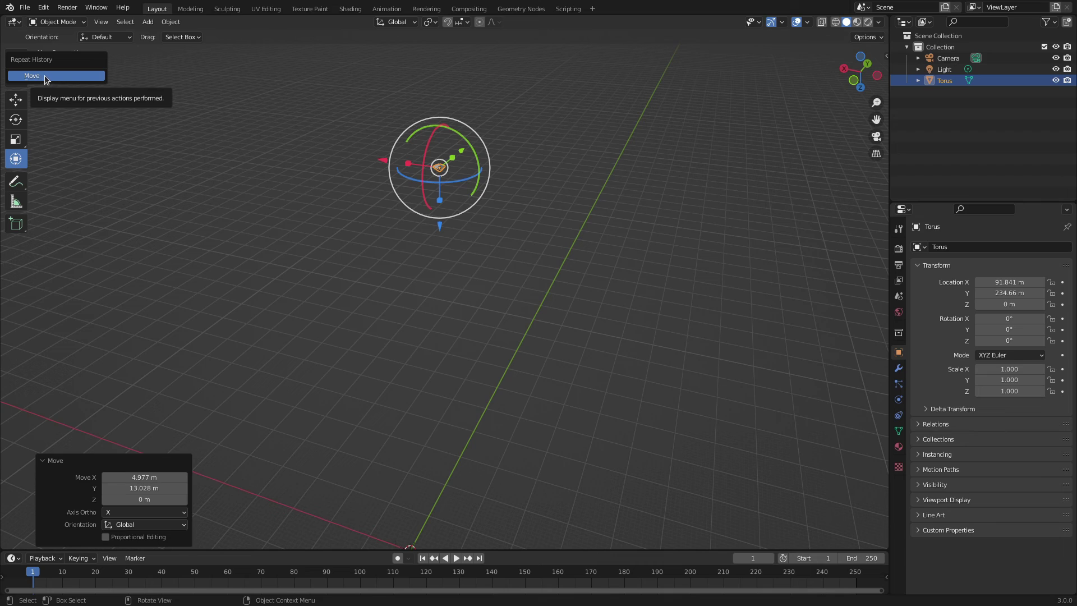
pyautogui.moveTo(588, 296); pyautogui.dragTo(419, 304, button='middle')
# Undo the repeated moves, switch to top orthographic view and select the torus
pyautogui.hotkey('ctrl', 'z')
pyautogui.hotkey('ctrl', 'z')
pyautogui.hotkey('ctrl', 'z')
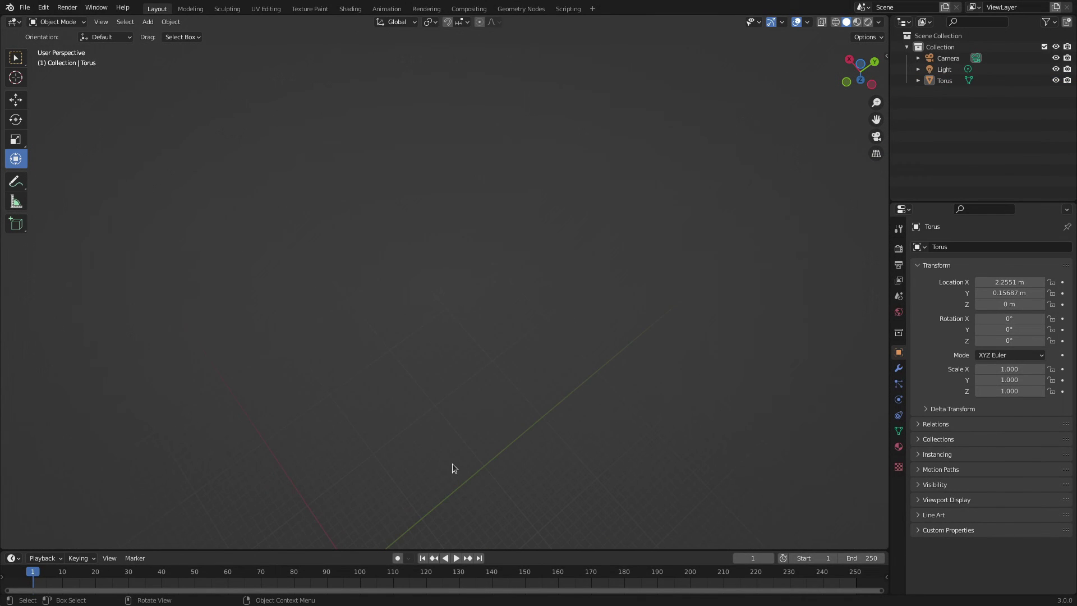
pyautogui.press('KP_7')
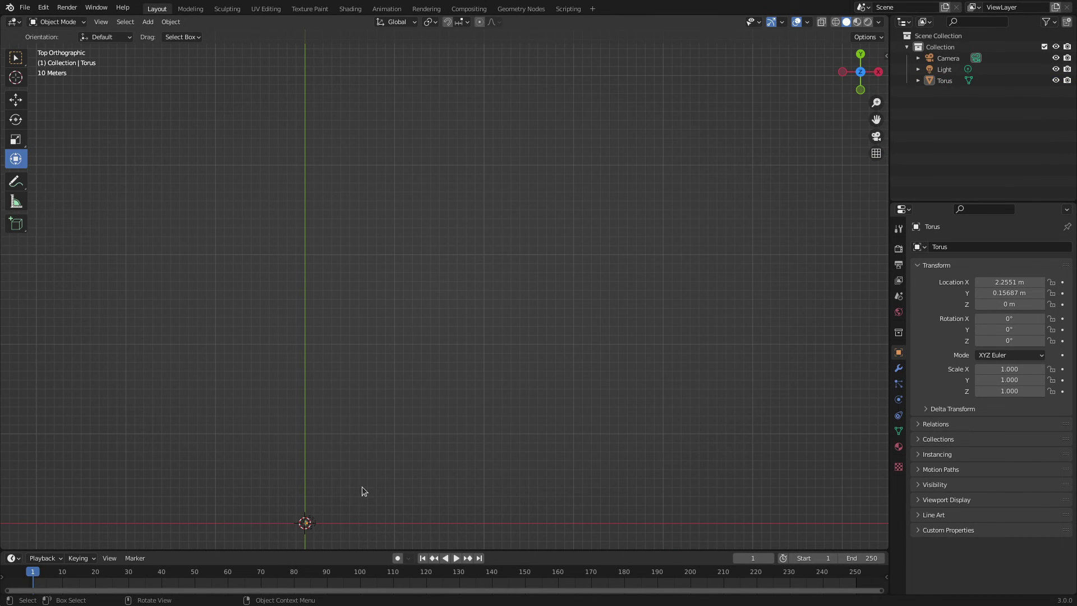
pyautogui.scroll(3, 527, 352)
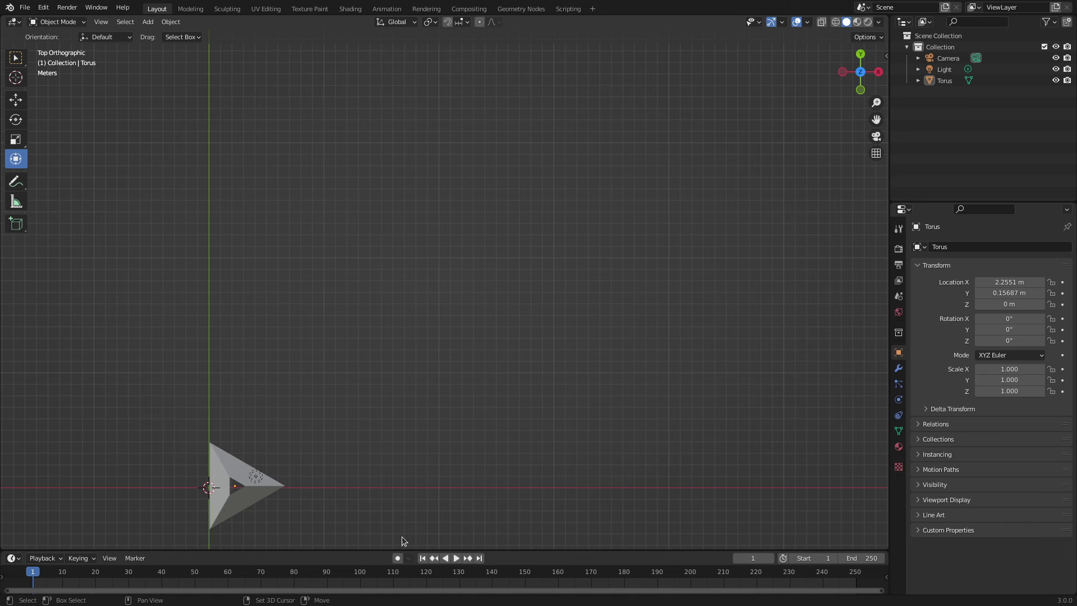
pyautogui.keyDown('shift'); pyautogui.moveTo(401, 536); pyautogui.dragTo(517, 354, button='middle'); pyautogui.keyUp('shift')
pyautogui.click(303, 303)
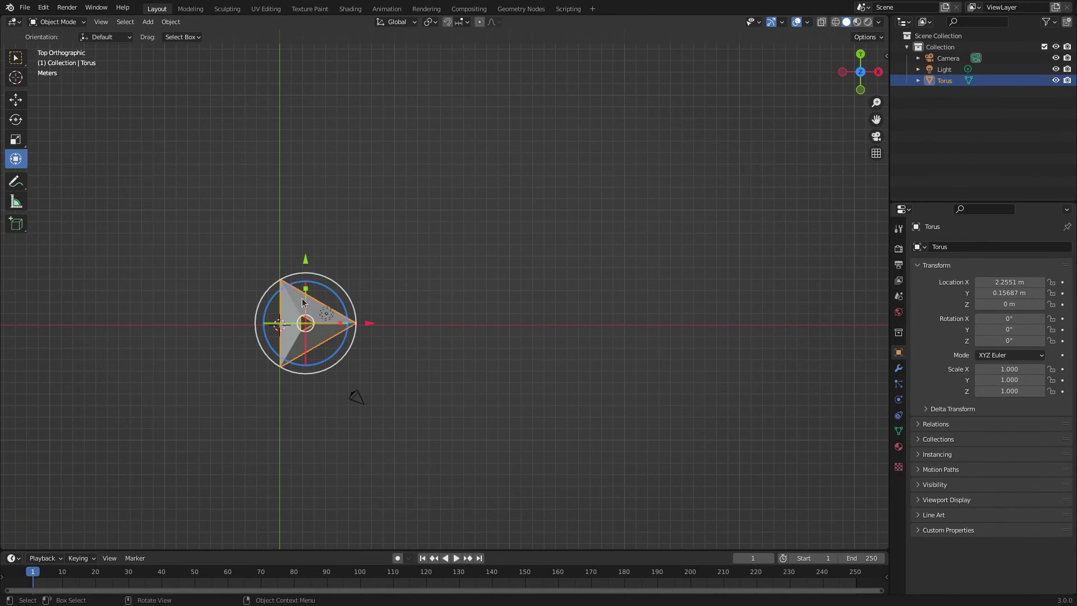
# Rotate the torus to -221°, move it right and scale it up to 2.704
pyautogui.press('r')
pyautogui.click(197, 500)
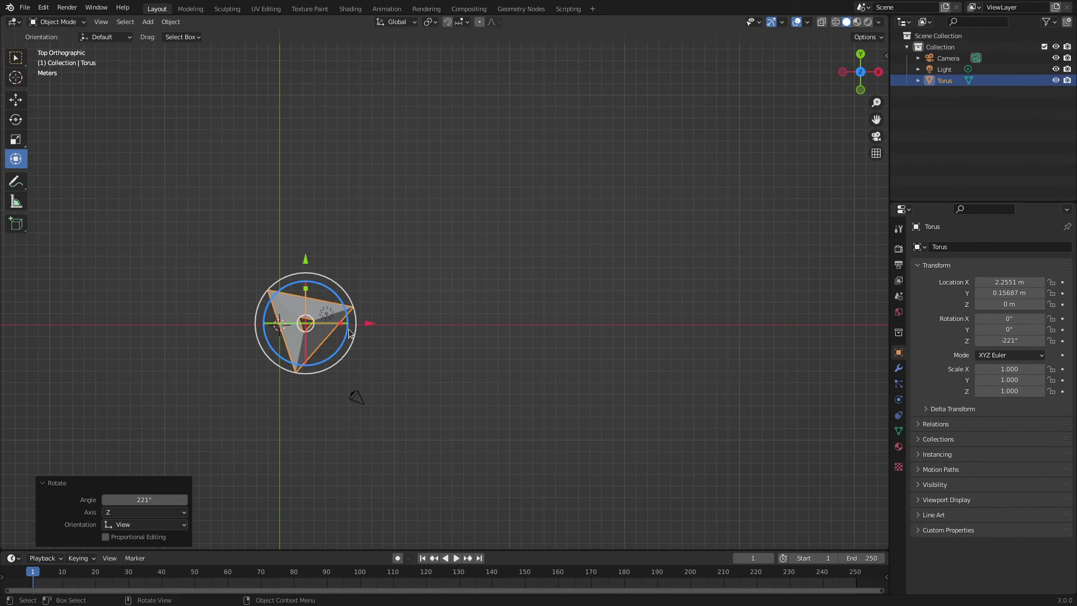
pyautogui.press('g')
pyautogui.click(671, 318)
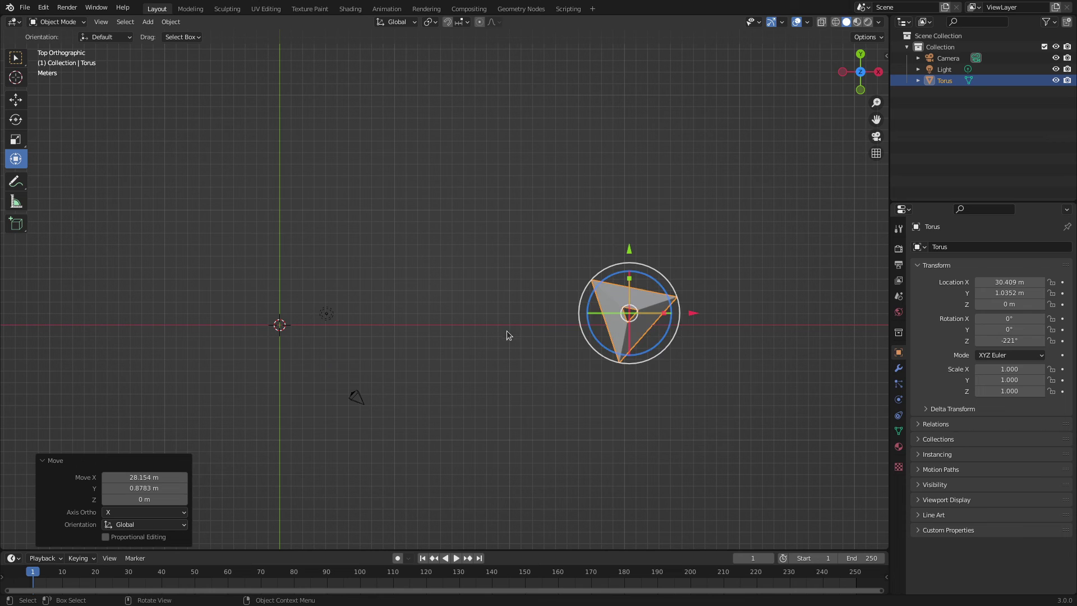
pyautogui.press('s')
pyautogui.click(714, 330)
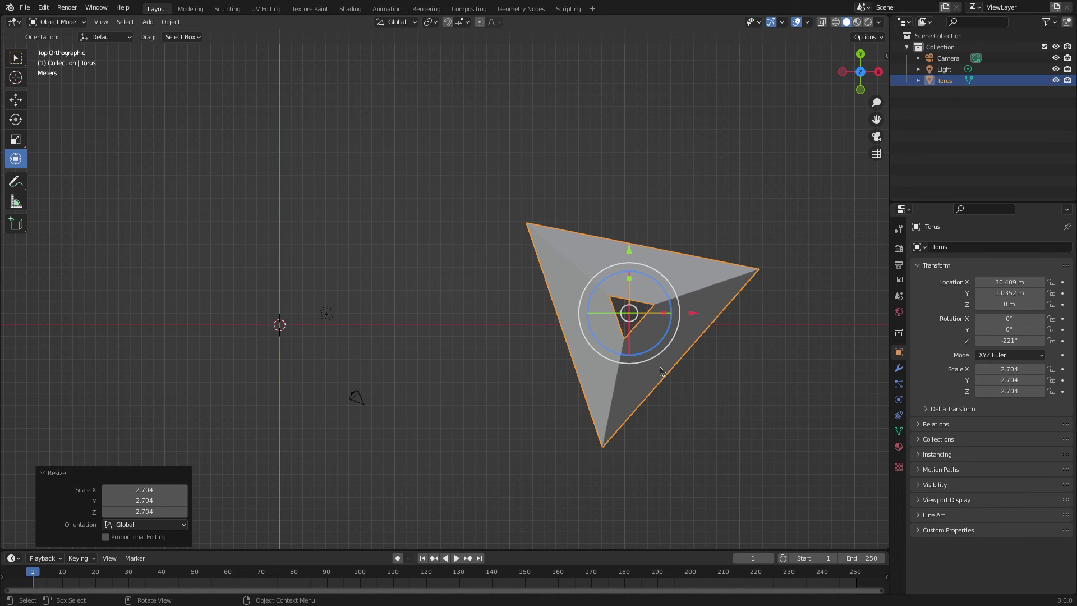
# Rotate, move upper left and shrink the torus so it ends at 3.9629, 16.601 m, -75.6°, scale 1.114
pyautogui.press('r')
pyautogui.click(630, 88)
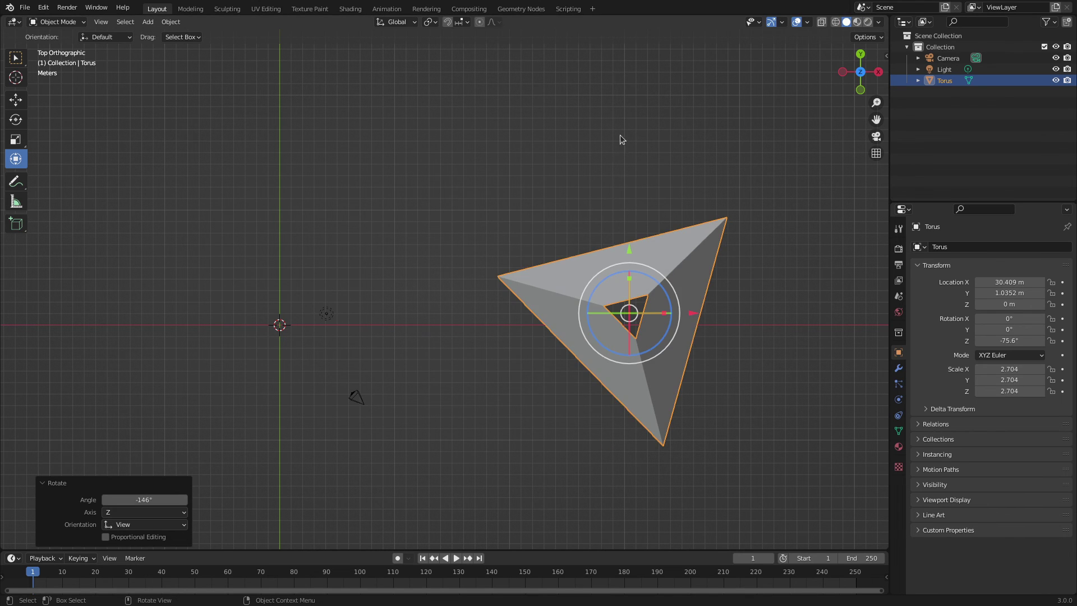
pyautogui.press('g')
pyautogui.click(303, 83)
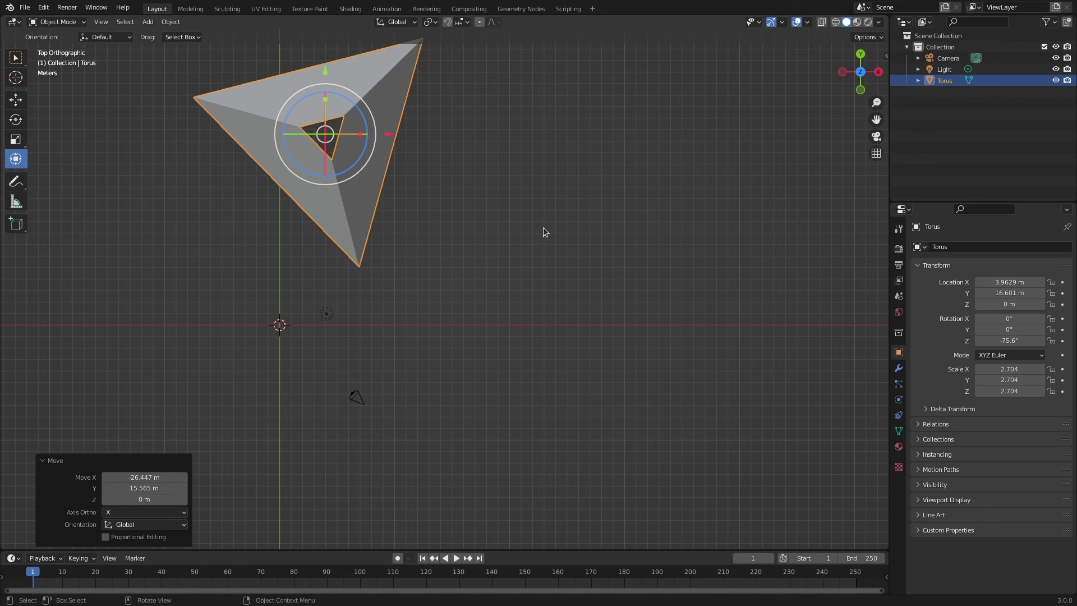
pyautogui.press('s')
pyautogui.click(305, 289)
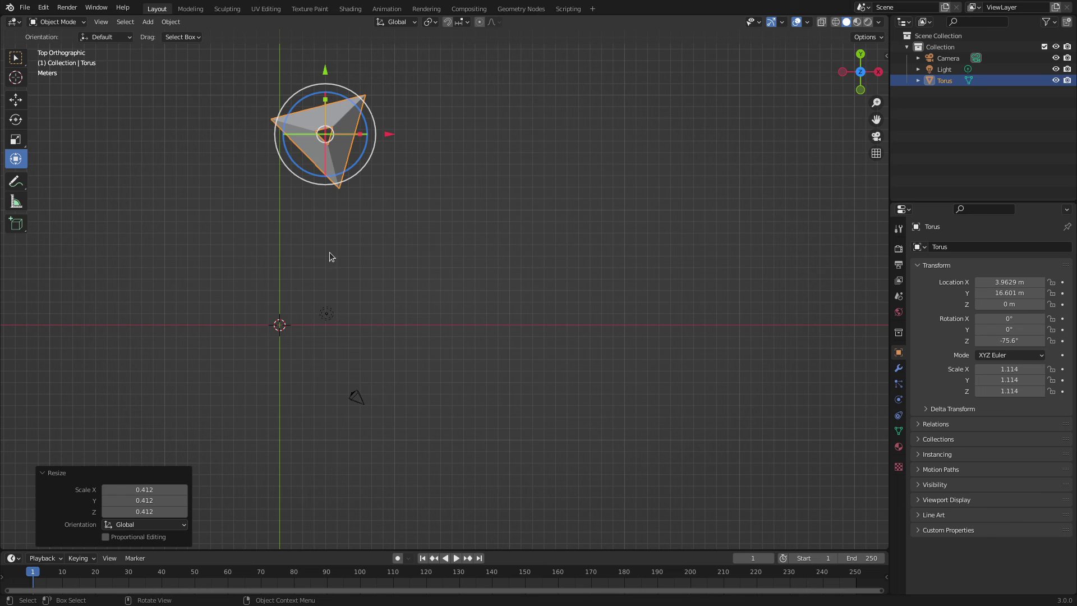
# Repeat the earlier Resize from Edit > Repeat History, growing the torus to scale 3.012
pyautogui.click(67, 7)
pyautogui.moveTo(43, 7)
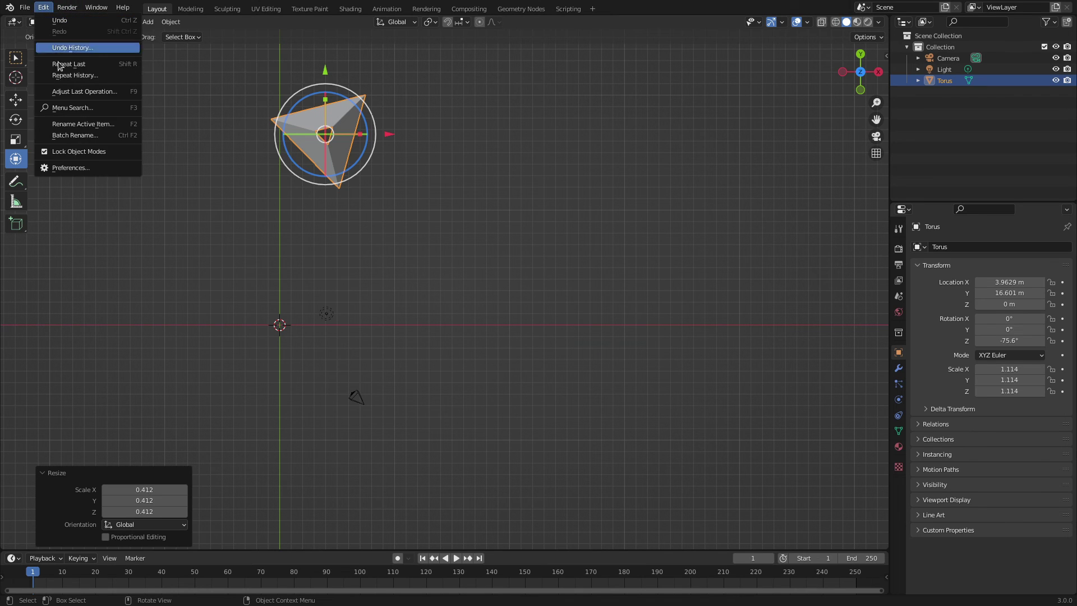
pyautogui.click(77, 75)
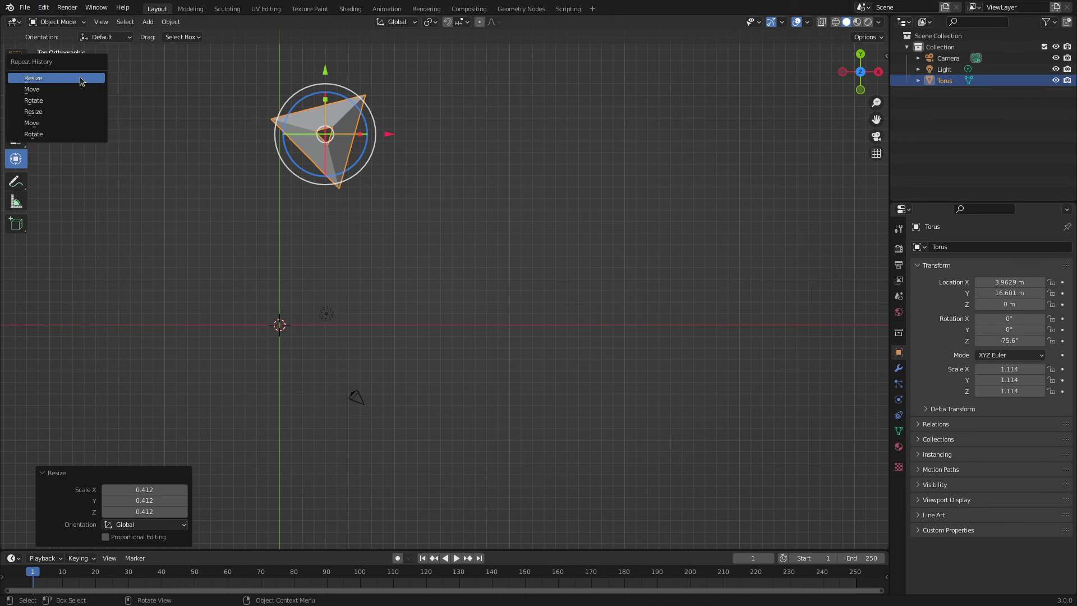
pyautogui.click(59, 113)
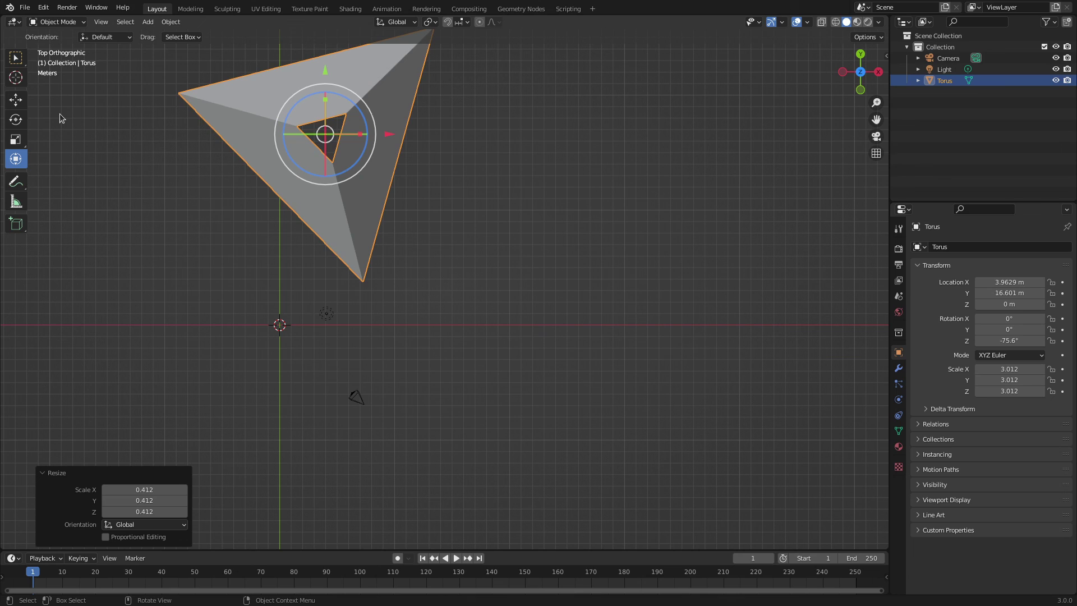